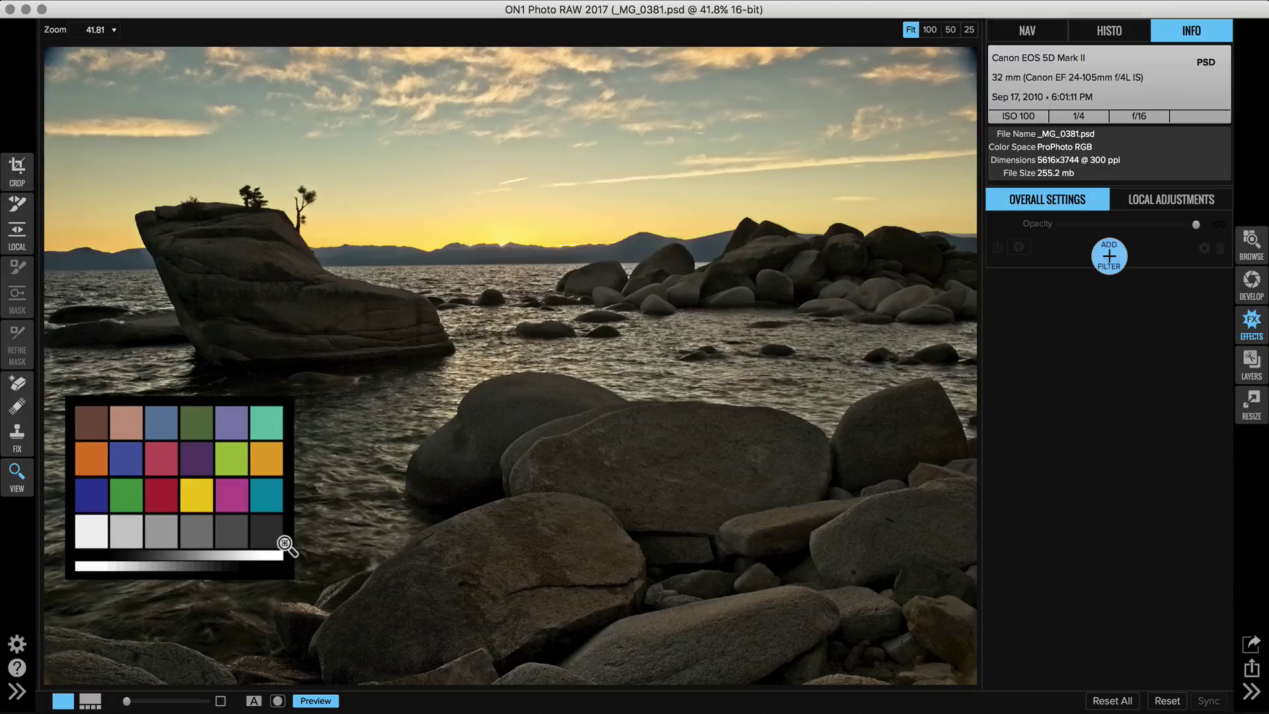
Add a Gaussian Blur filter (Amount 30) and expand its blending options, keeping opacity at 100
click(1116, 259)
click(1027, 343)
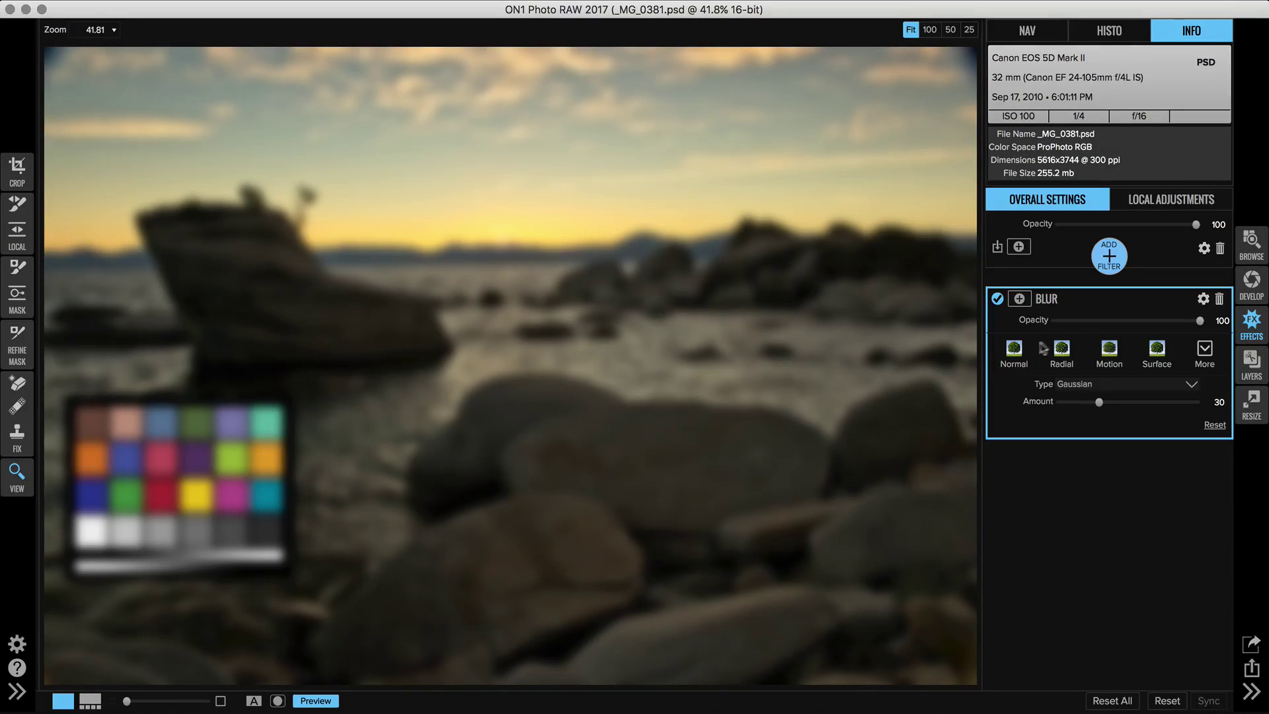
click(1205, 299)
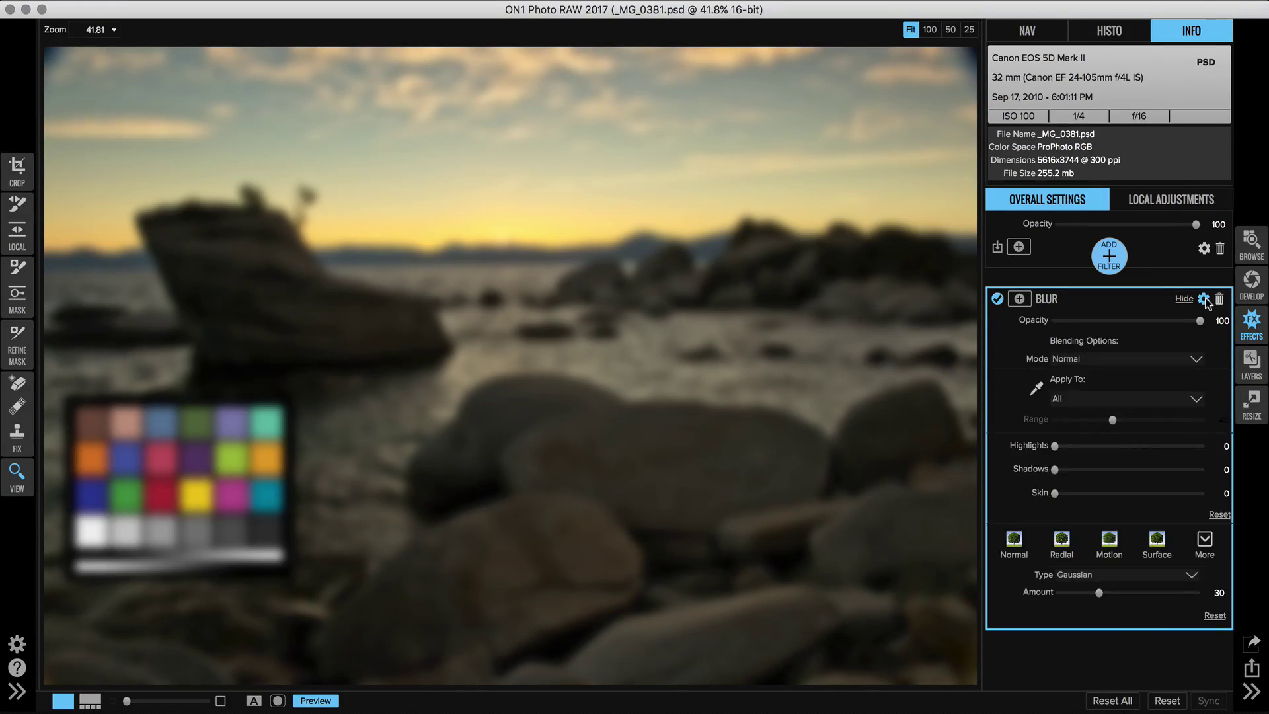
mouse_move(1201, 324)
mouse_down()
mouse_move(1058, 322)
mouse_move(1200, 322)
mouse_up()
click(1219, 322)
Open the Blur filter's blend mode list and preview Multiply on the lake photo
click(1109, 358)
scroll(1121, 65, up, 1)
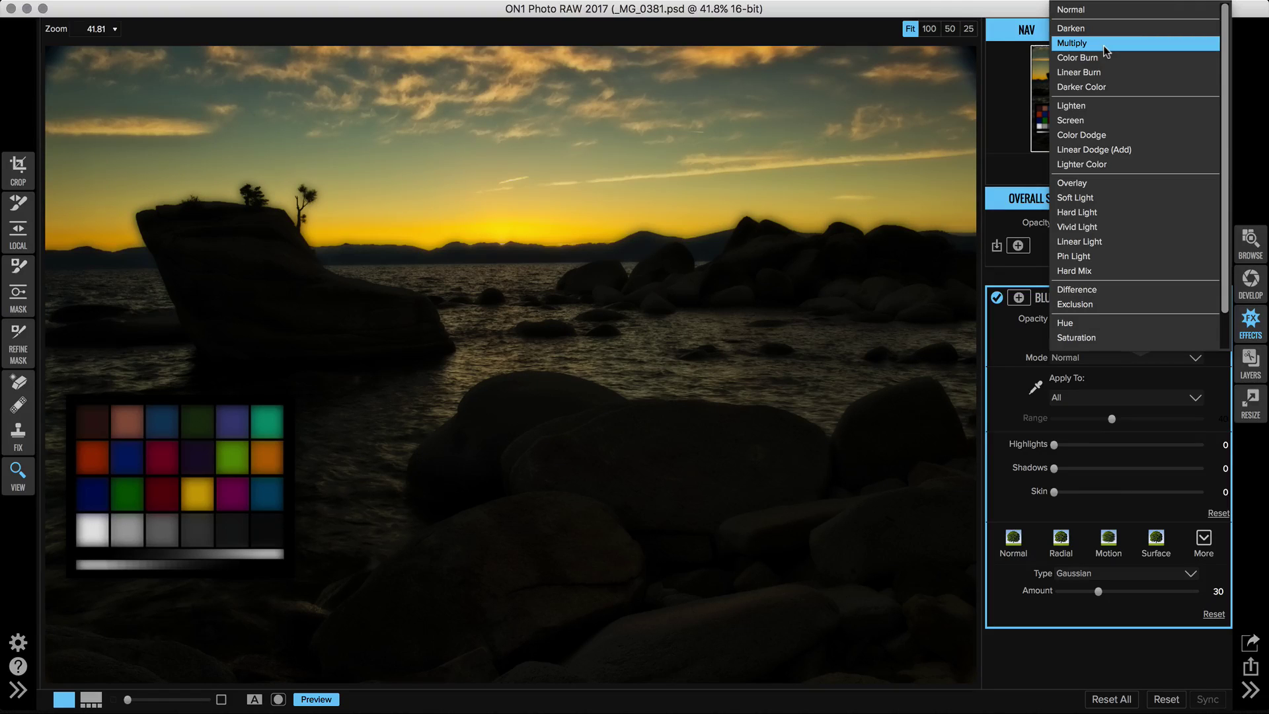
Blend the Blur filter in Multiply mode, test a lower opacity, then return it to 100
click(1104, 48)
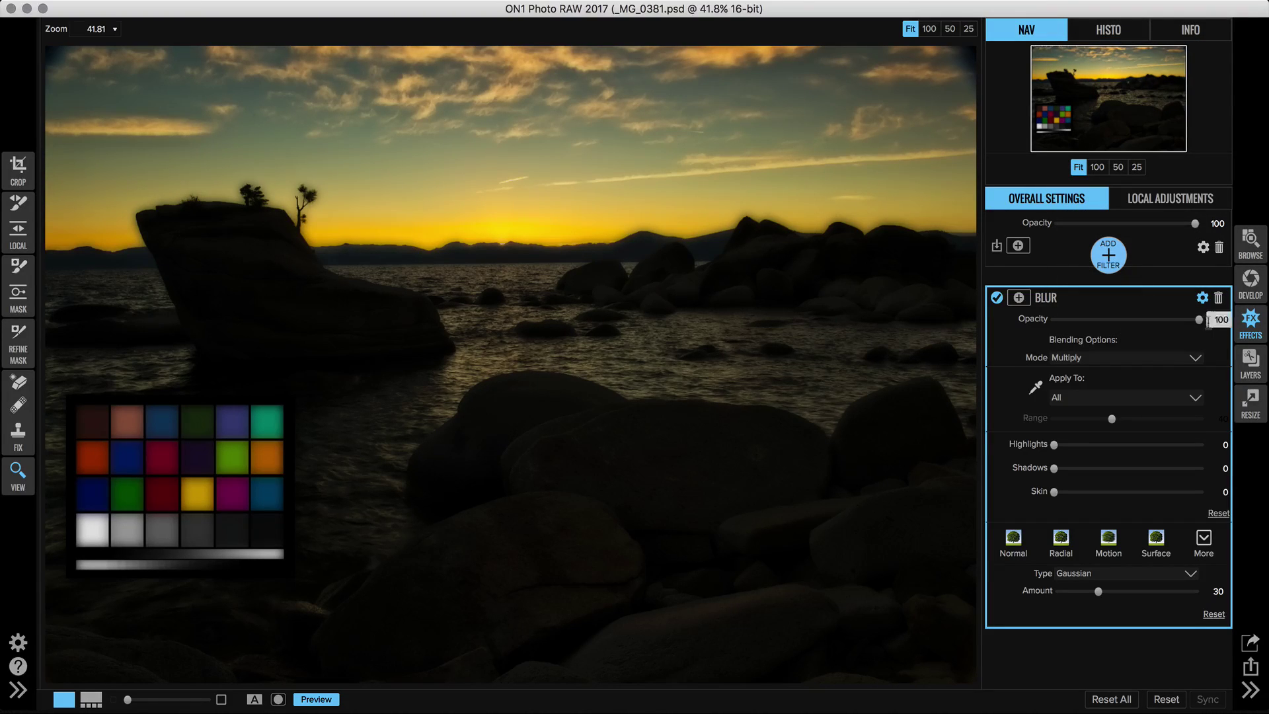
drag(1199, 320, 1162, 324)
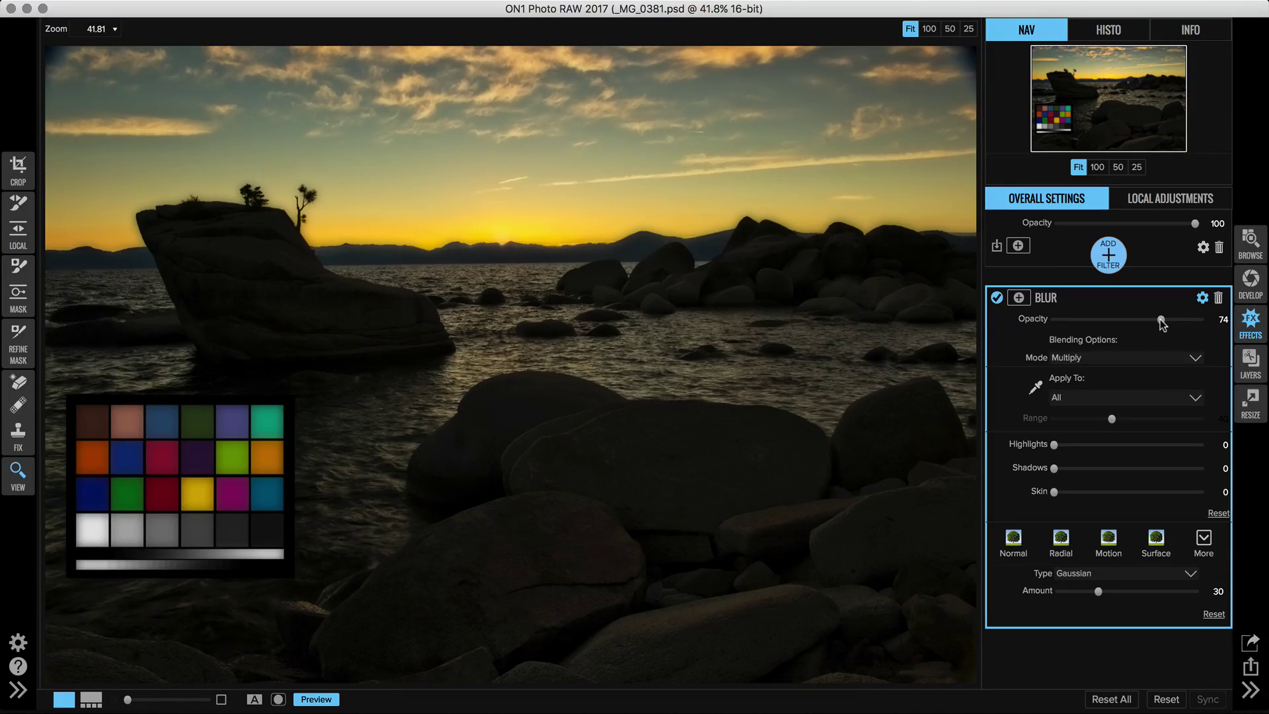
drag(1160, 319, 1223, 312)
click(1203, 299)
click(1204, 301)
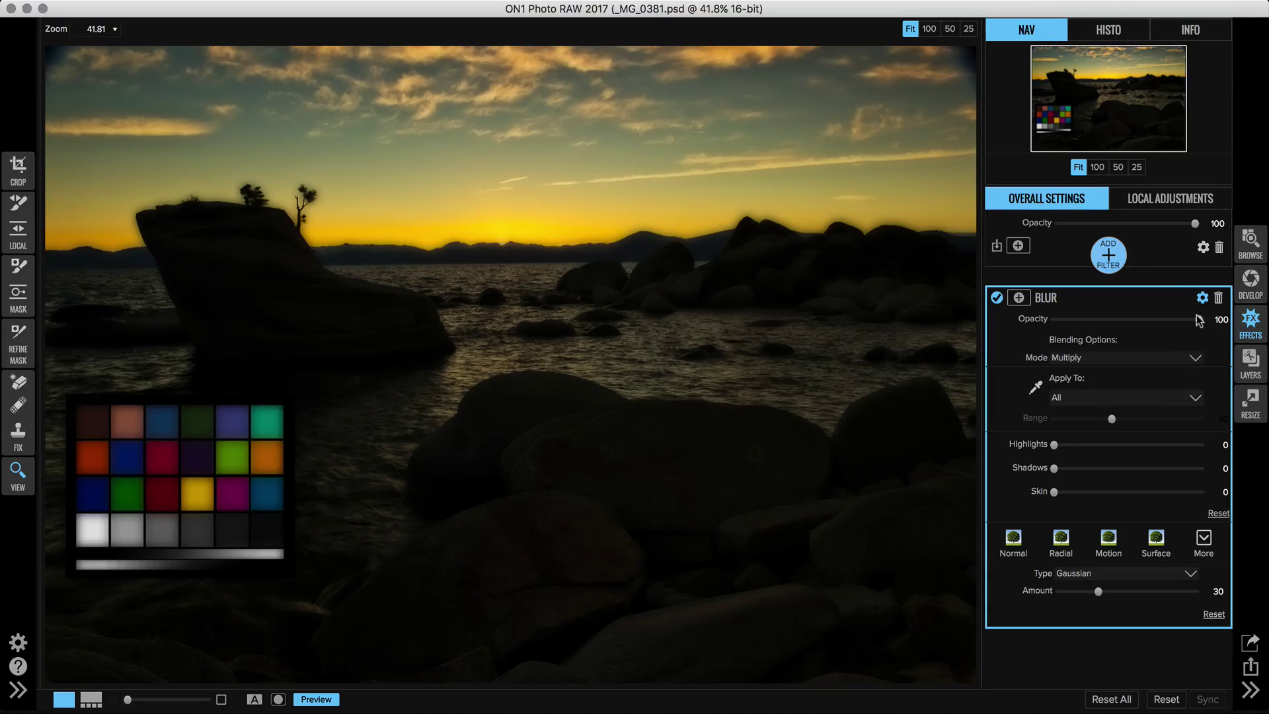
Open the blend mode list again and preview Screen on the photo
click(1153, 359)
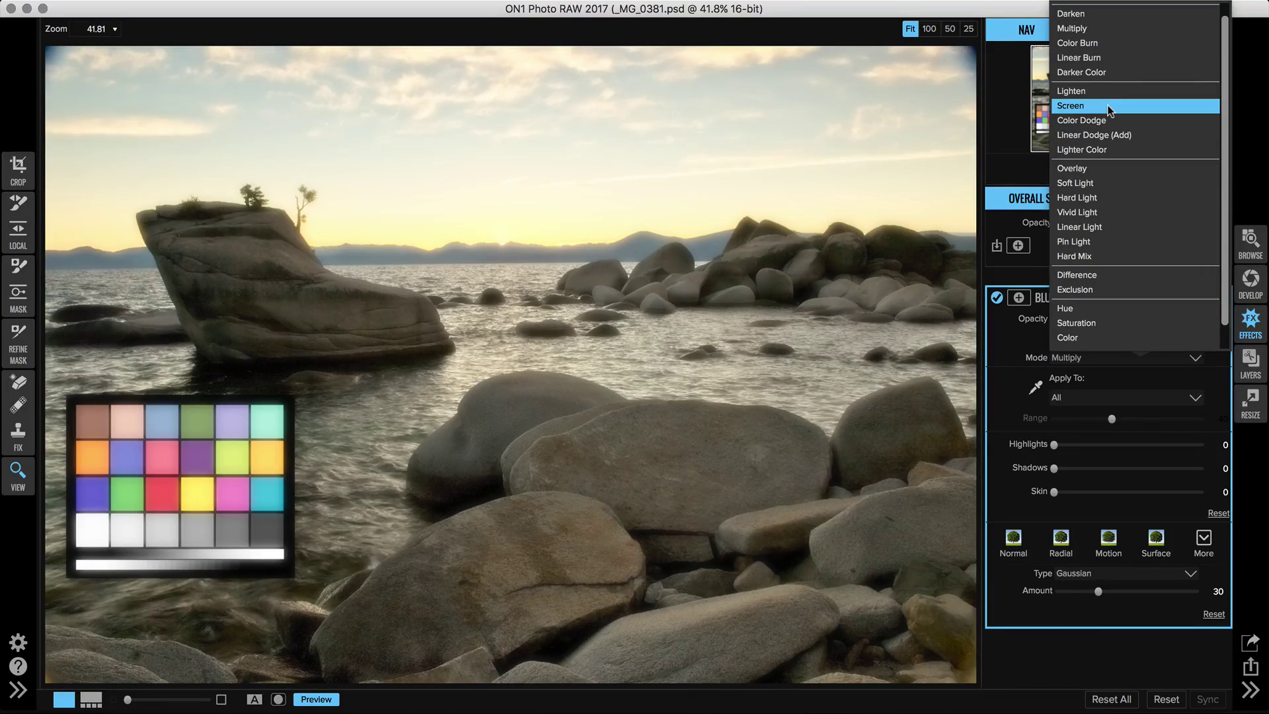
Apply Screen blending, lower Blur opacity to 31 and Amount to 22, then preview Overlay
click(1108, 106)
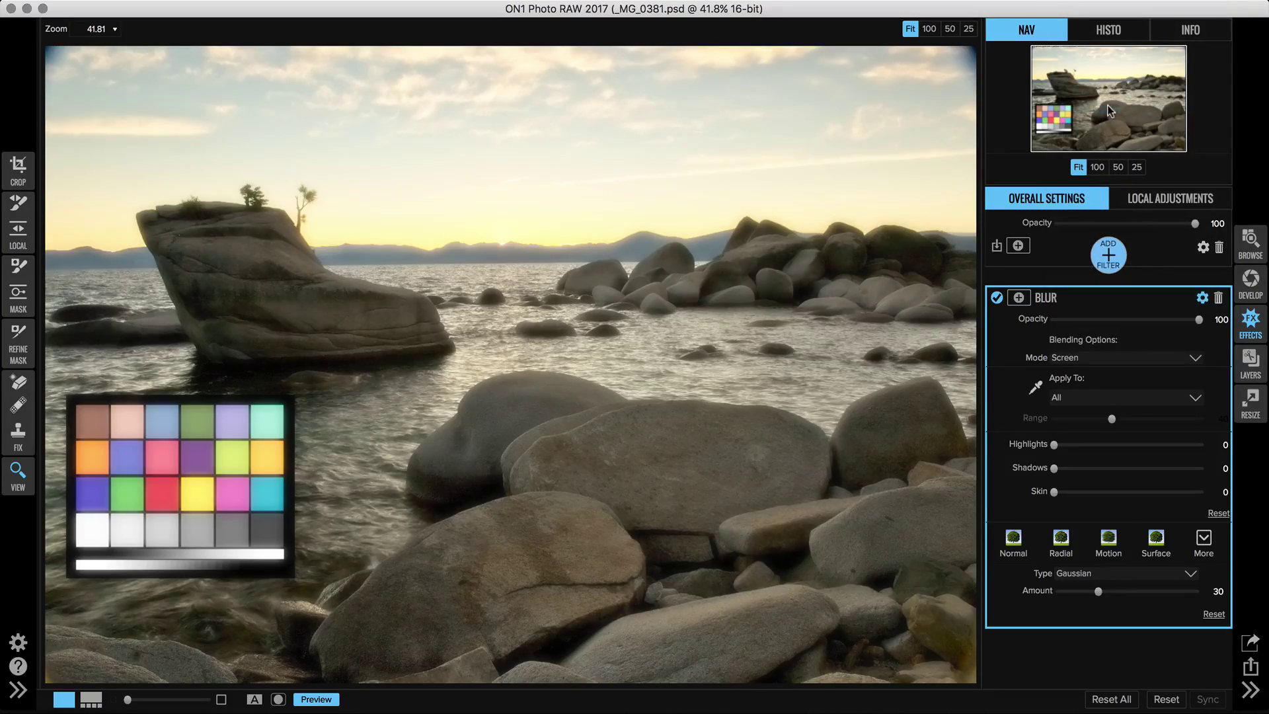
mouse_move(1200, 324)
mouse_down()
mouse_move(1061, 323)
mouse_move(1207, 317)
mouse_up()
drag(1099, 591, 1027, 593)
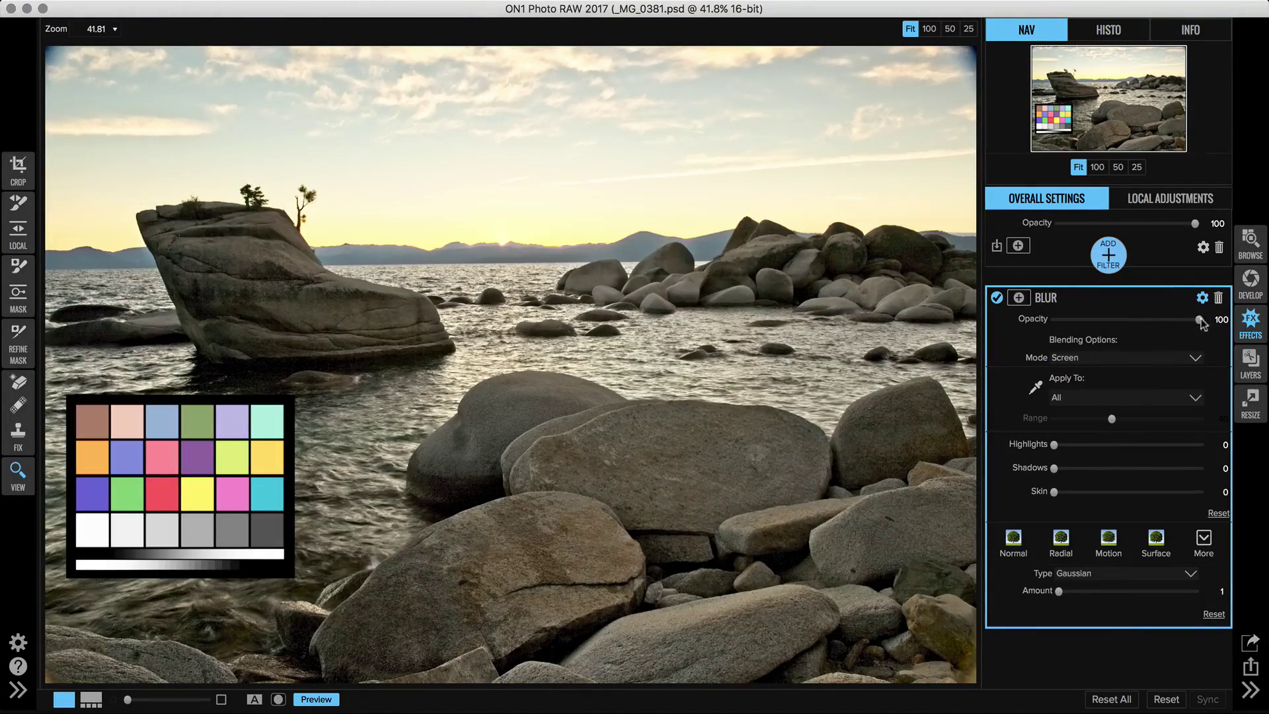
mouse_move(1199, 320)
mouse_down()
mouse_move(1085, 324)
mouse_move(1195, 323)
mouse_up()
click(1113, 357)
scroll(1113, 344, down, 1)
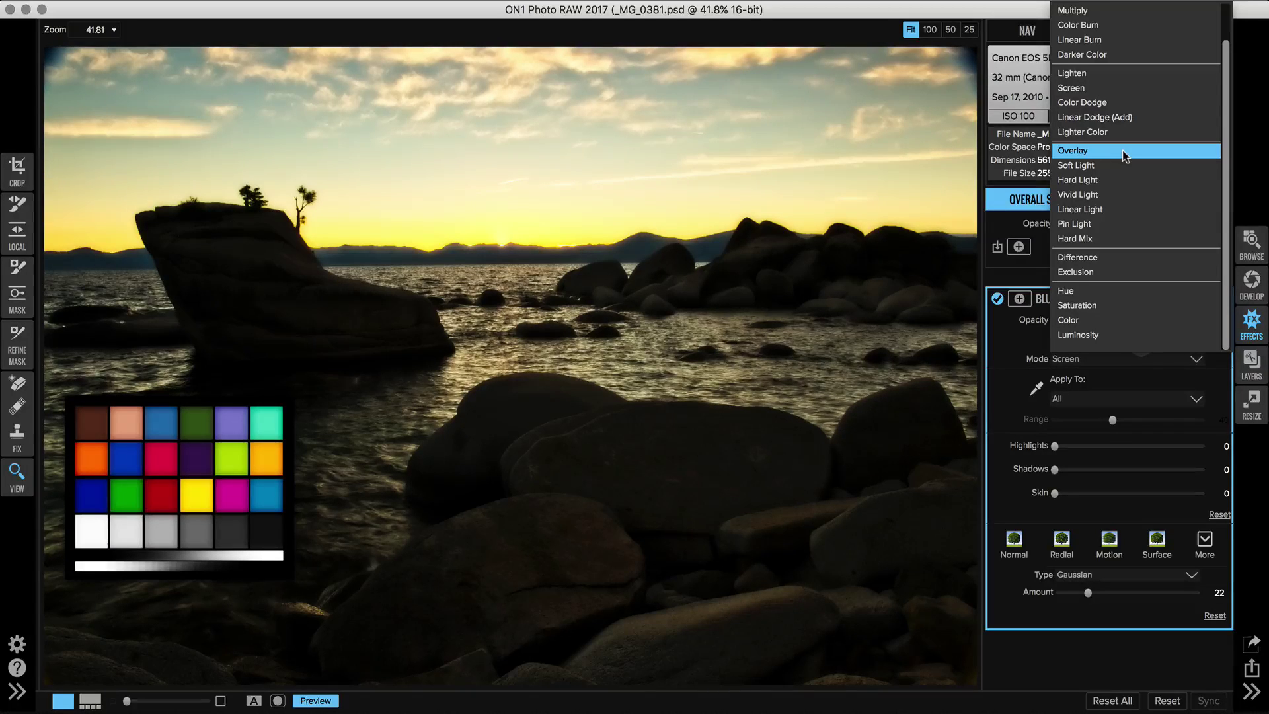
Blend the Blur filter in Overlay mode, trying opacity values between 24 and 100, then preview Difference
click(1123, 149)
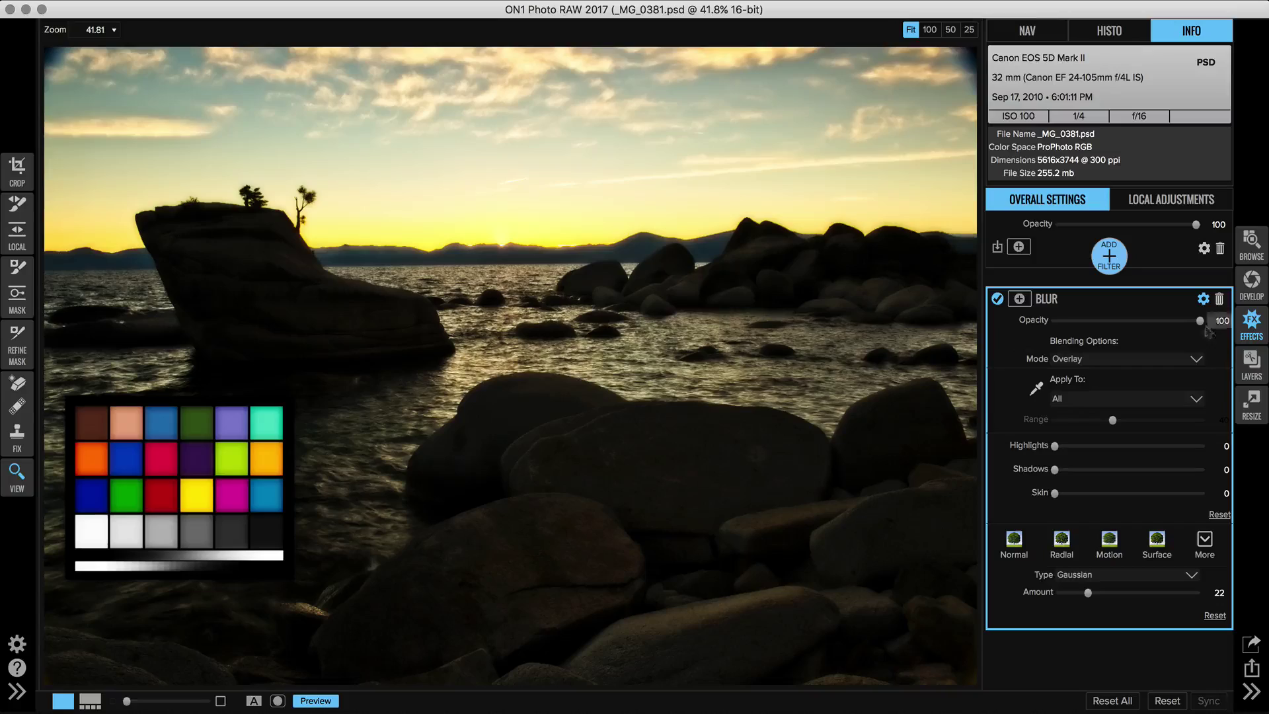
drag(1200, 321, 1133, 322)
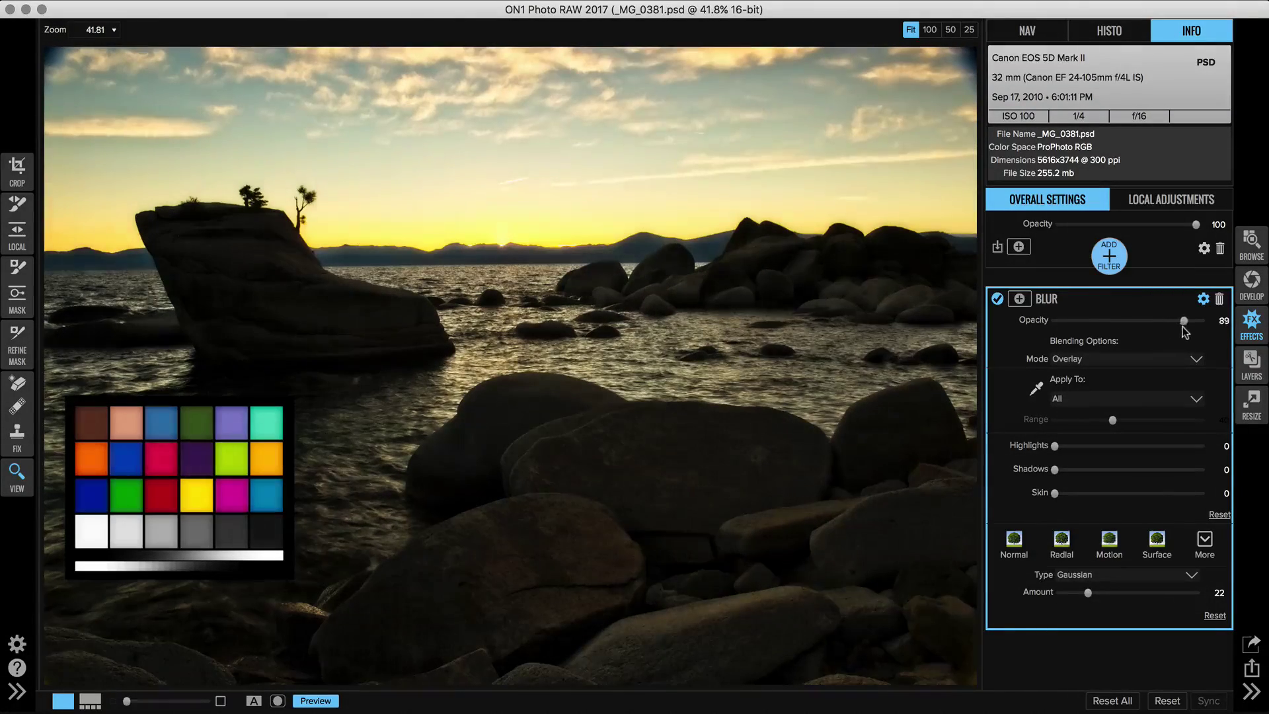
drag(1133, 322, 1207, 327)
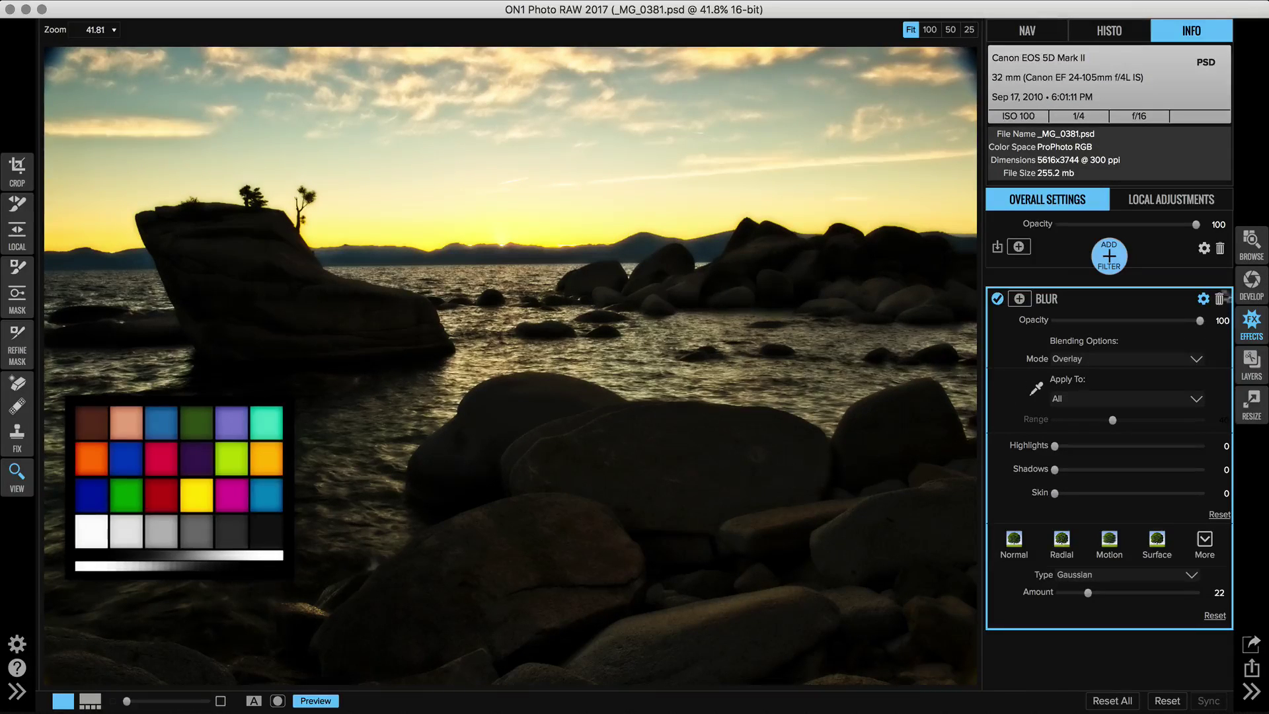
mouse_move(1200, 321)
mouse_down()
mouse_move(1085, 321)
mouse_move(1234, 324)
mouse_move(1092, 322)
mouse_move(1198, 322)
mouse_up()
drag(1198, 322, 1143, 323)
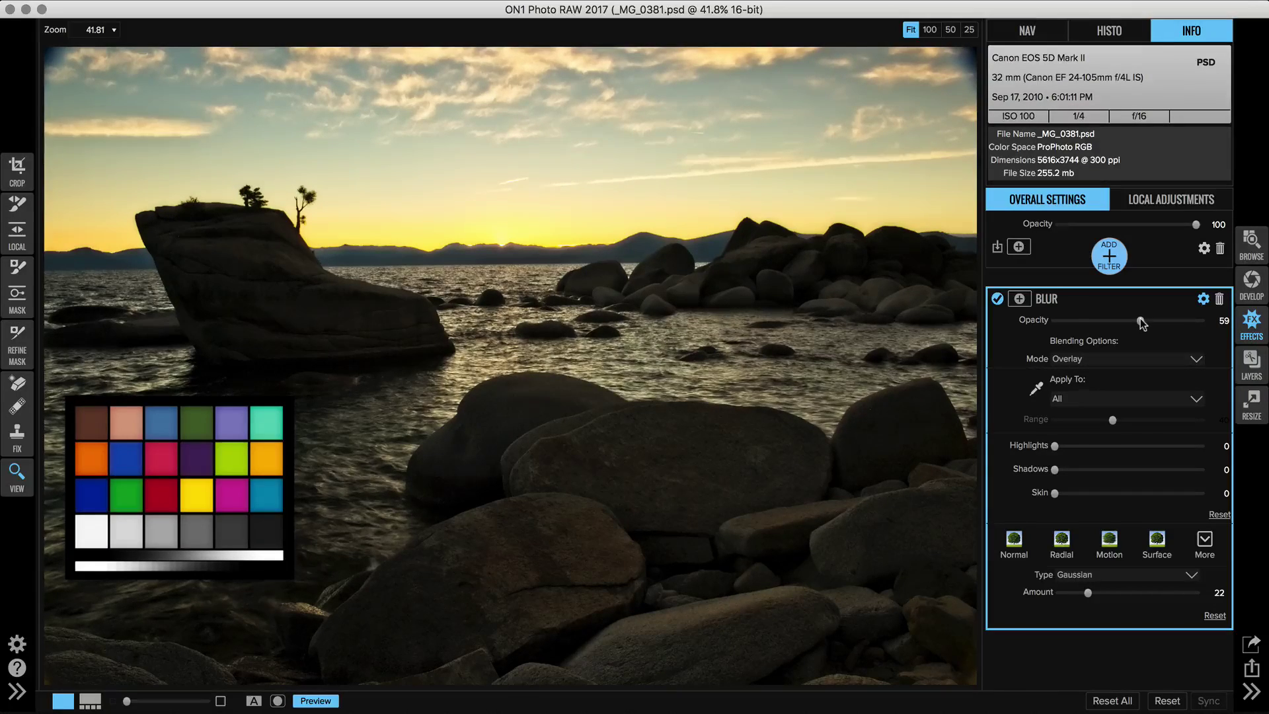
drag(1140, 318, 1144, 318)
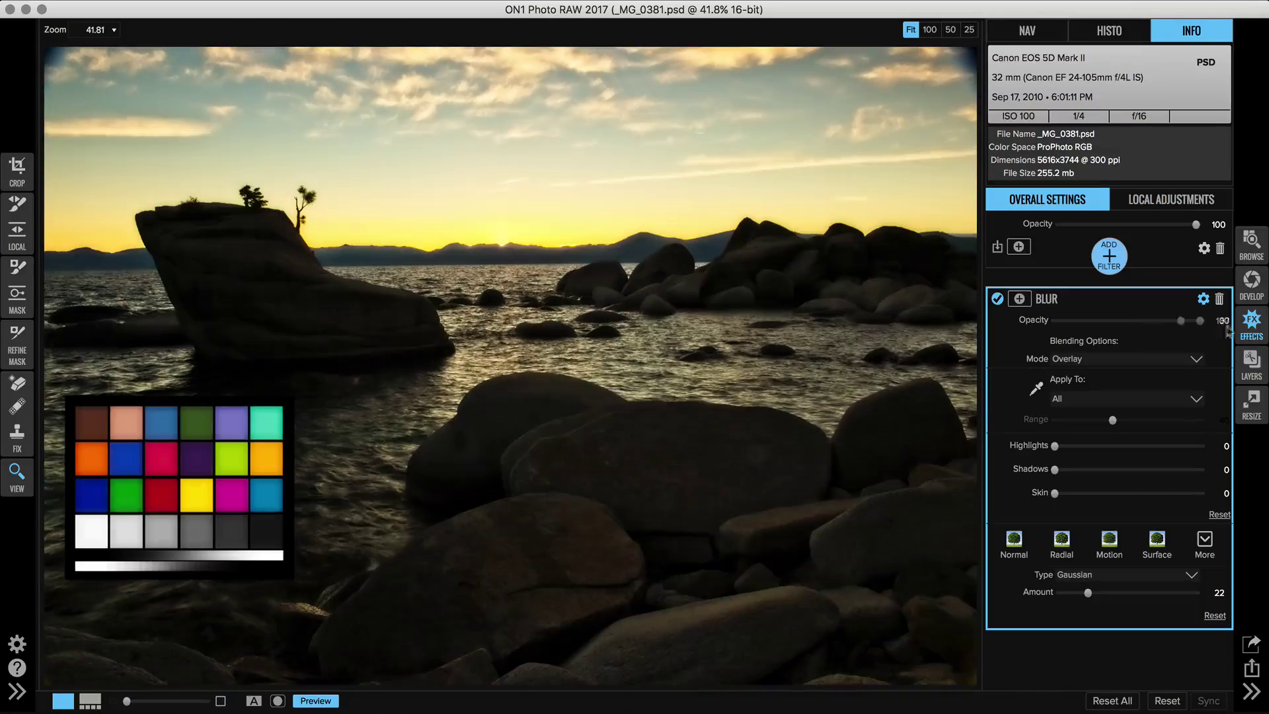
click(1145, 358)
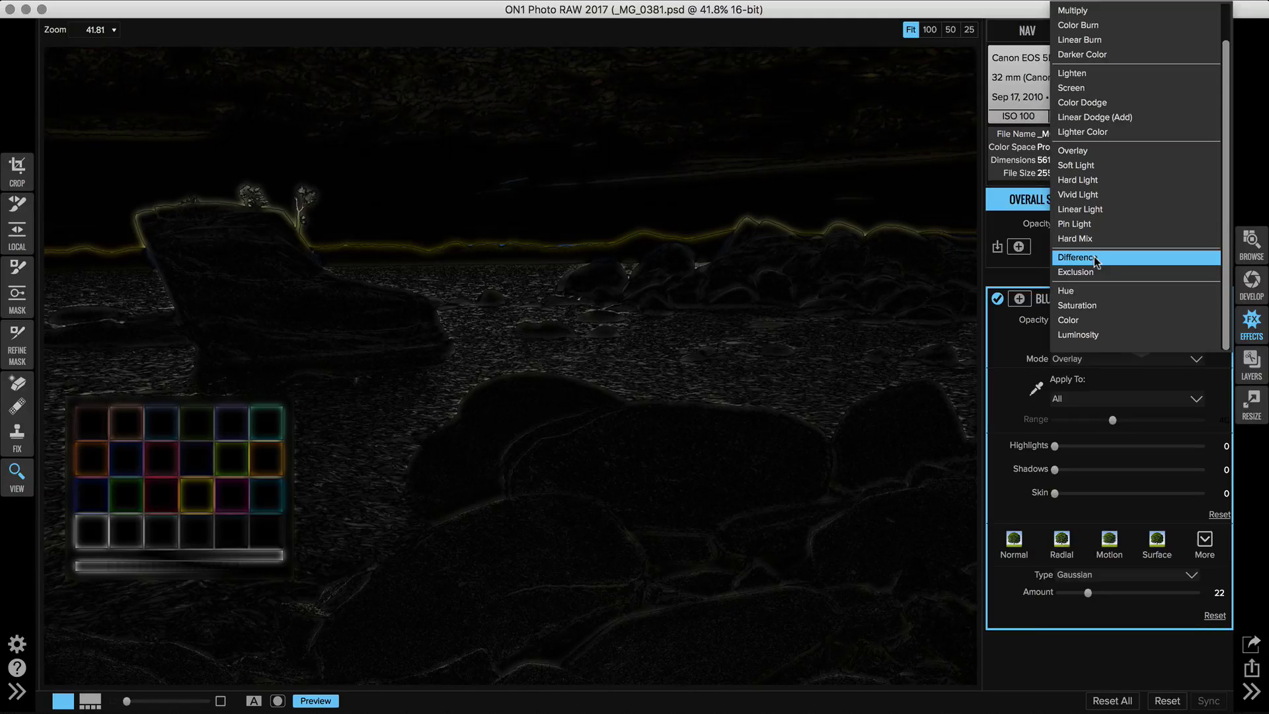
Apply Difference blending, adjust the Blur amount down to 1 and up to 29, then preview Luminosity
click(1094, 257)
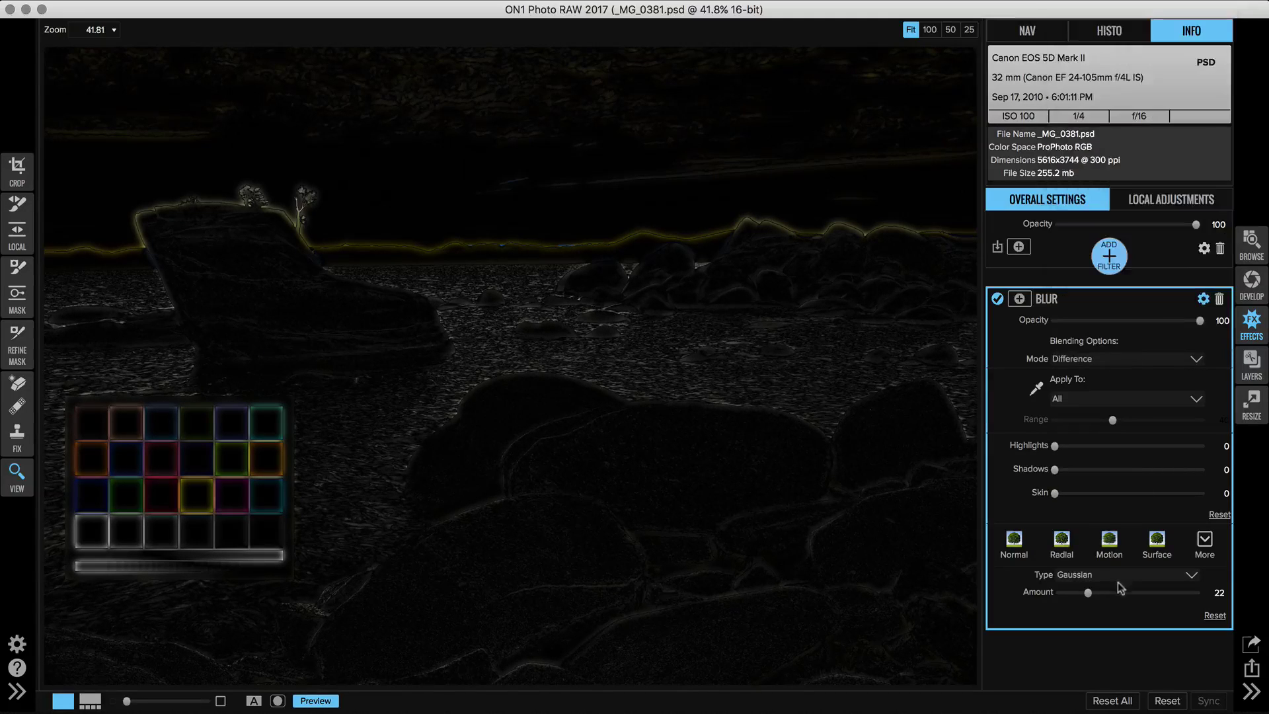
drag(1088, 593, 1045, 593)
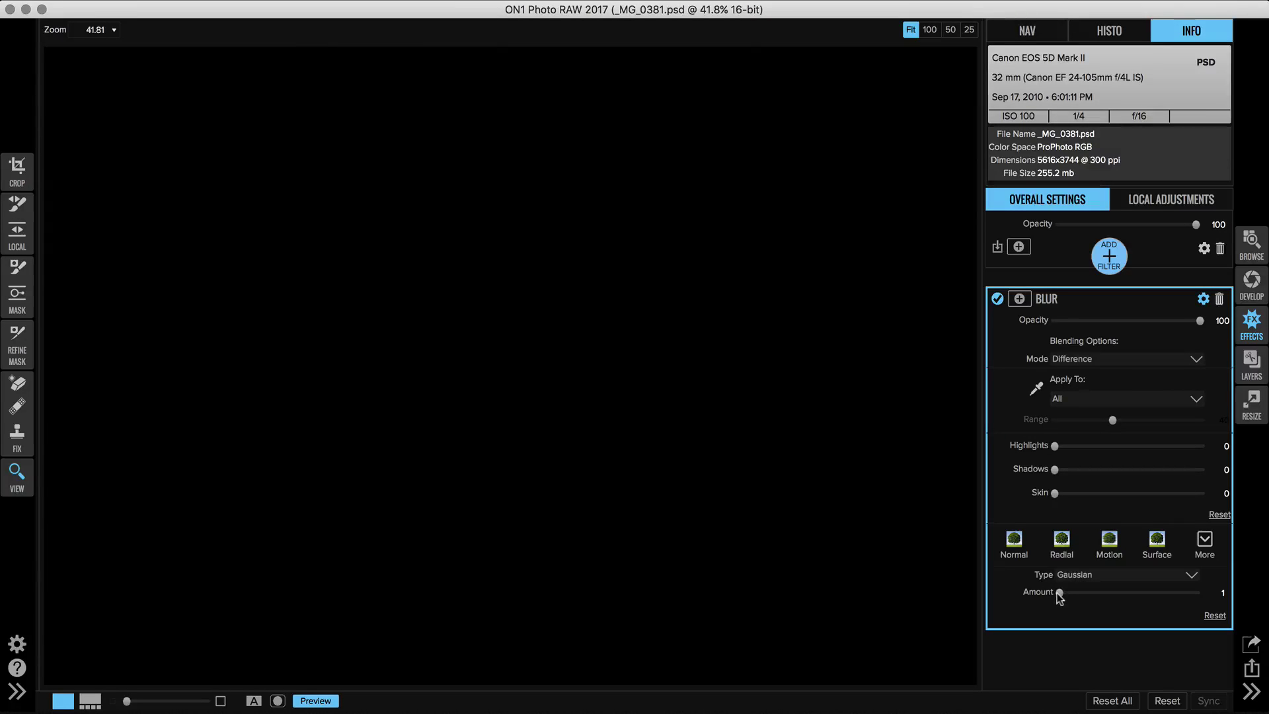
drag(1059, 593, 1098, 593)
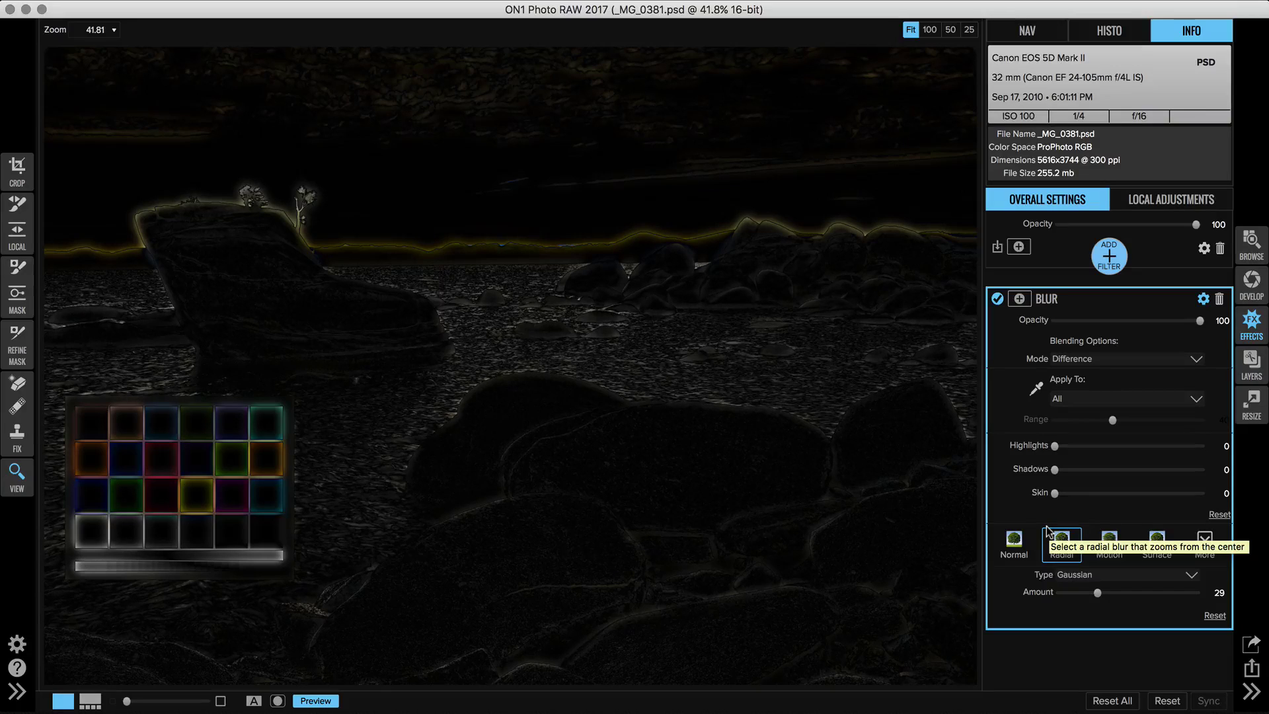
click(1065, 360)
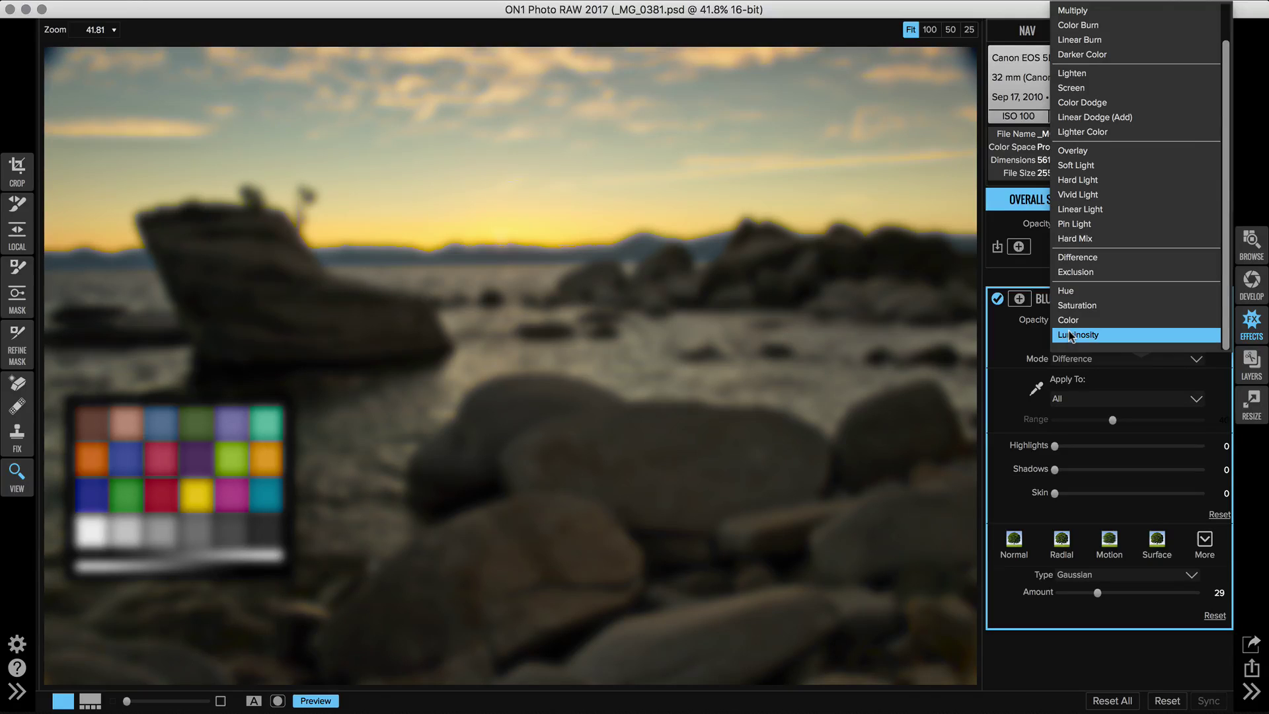
Delete the Blur filter and add a Tone Enhancer filter in its place
click(1026, 341)
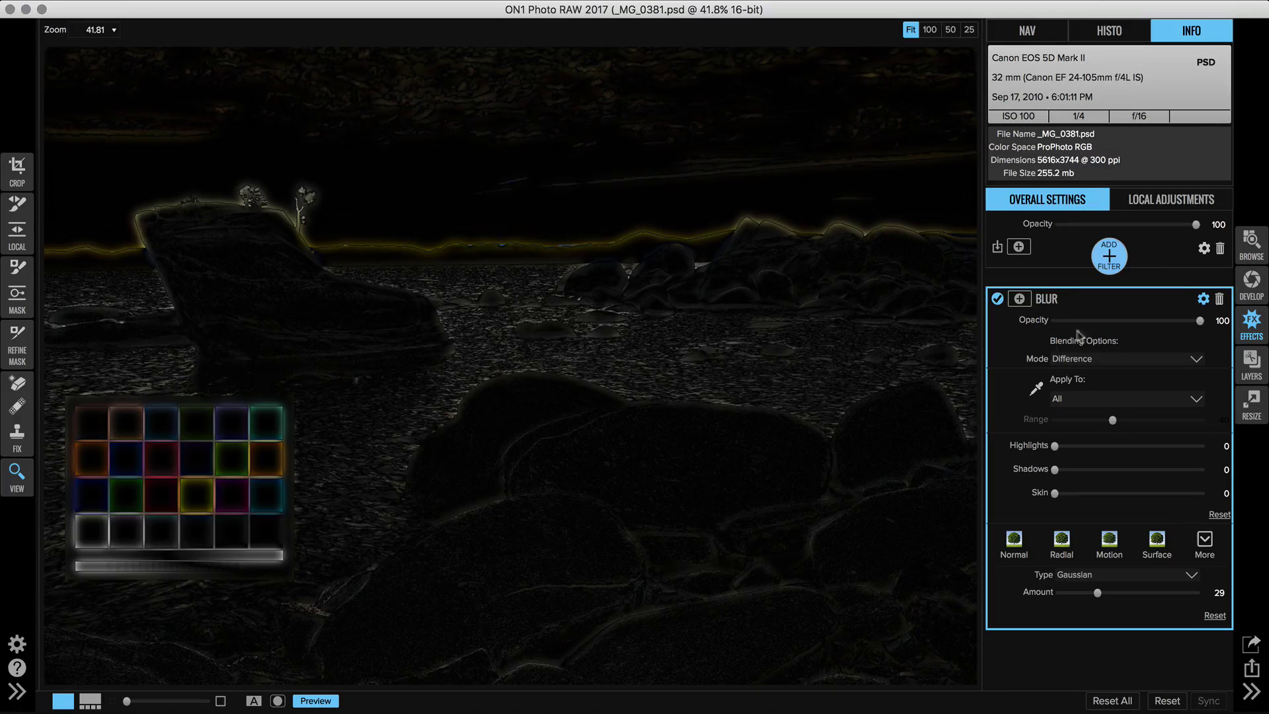
click(1220, 300)
click(1108, 258)
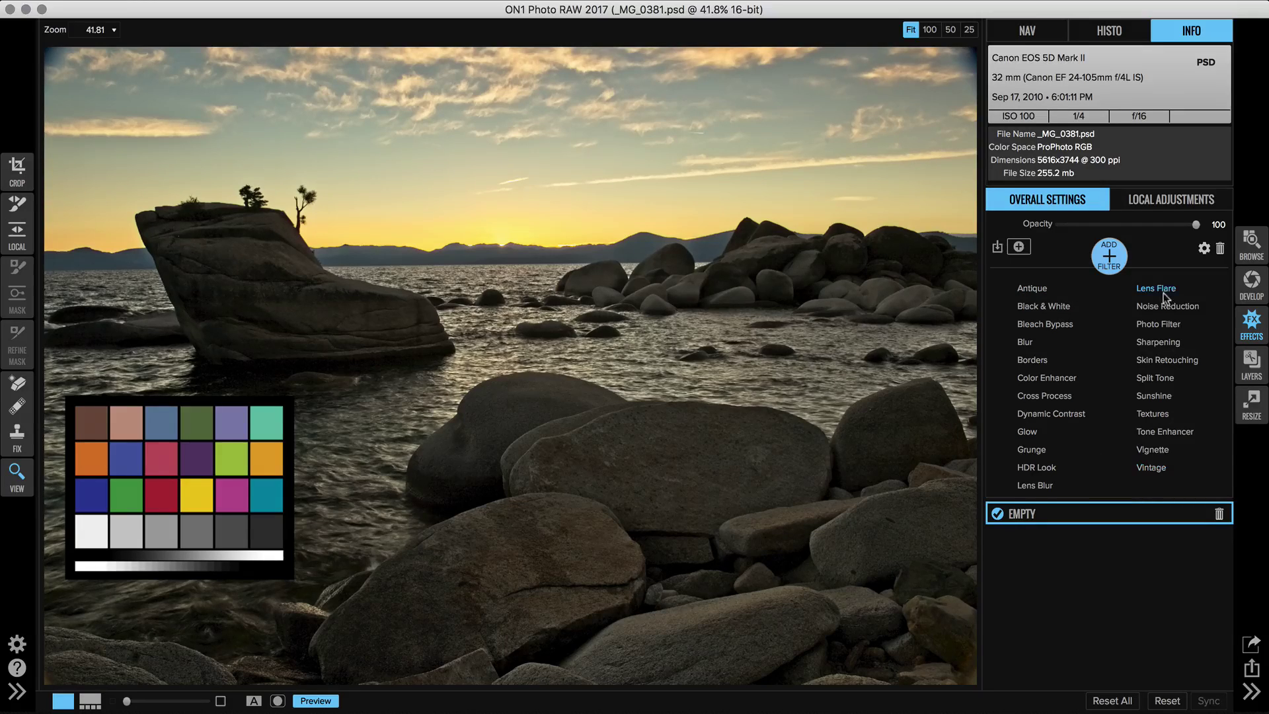
click(1164, 432)
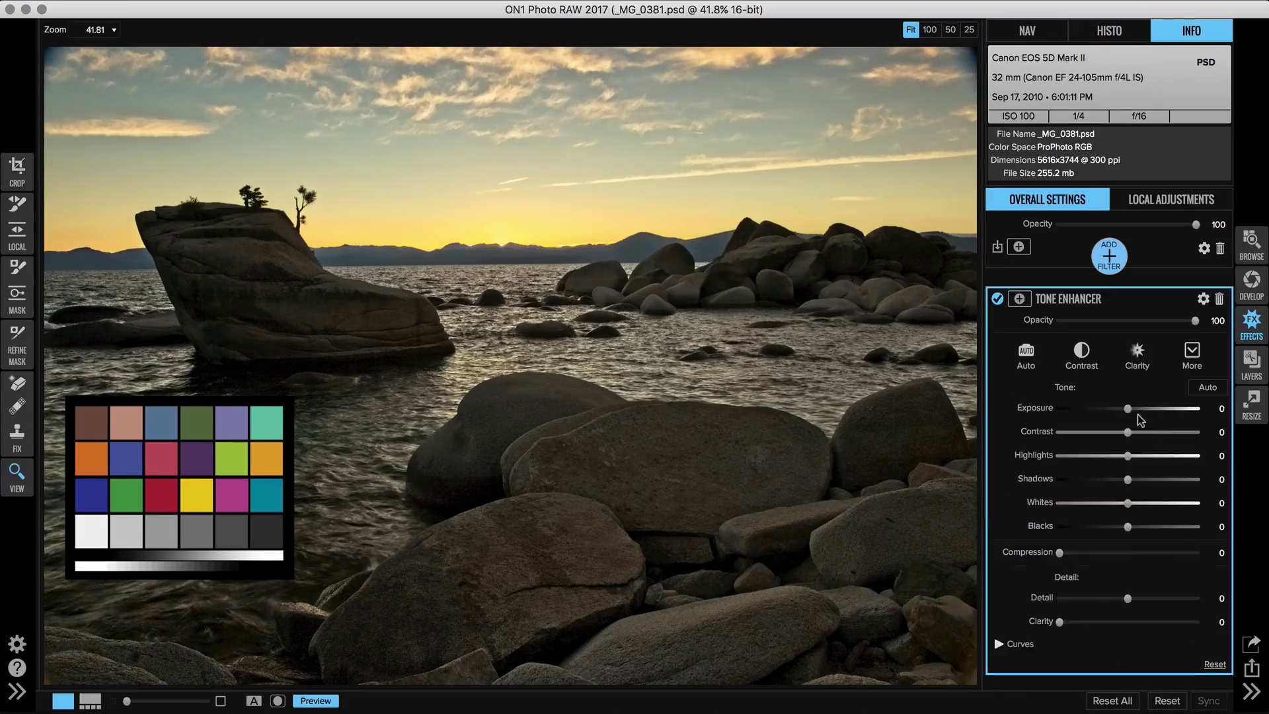
Raise the Tone Enhancer Contrast to 100 and blend it in Luminosity mode
drag(1128, 432, 1200, 431)
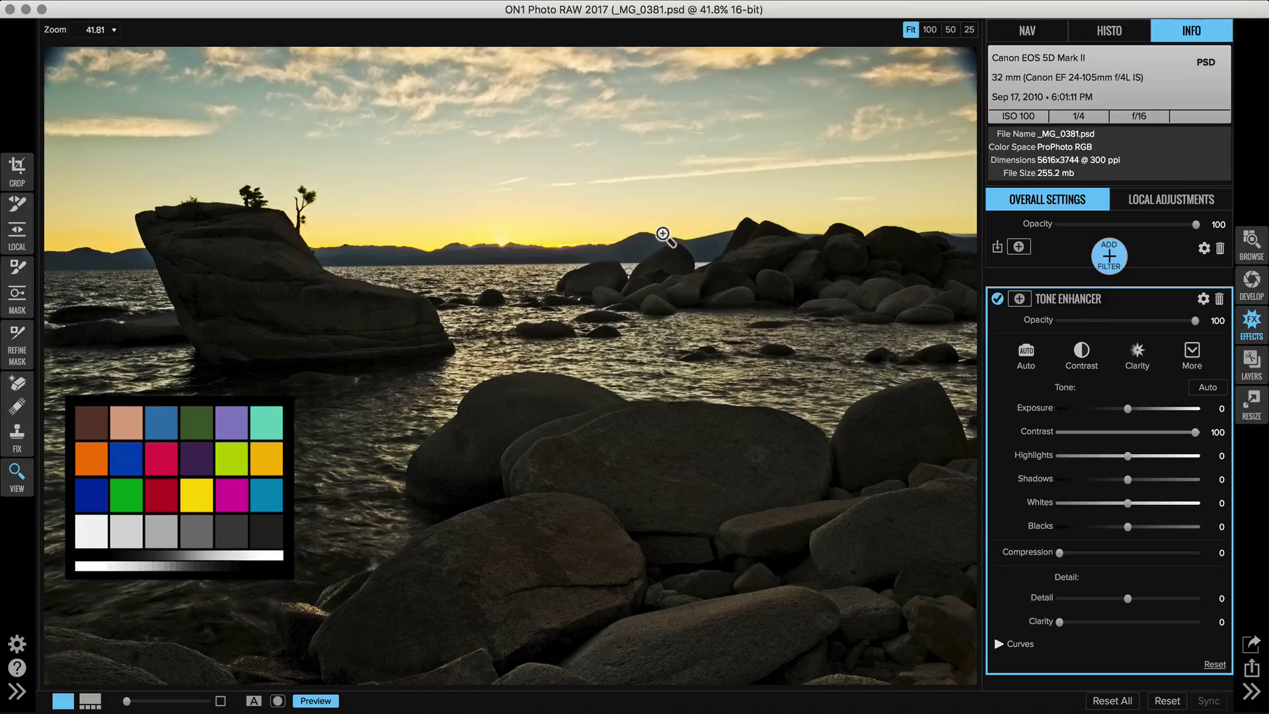
click(1203, 300)
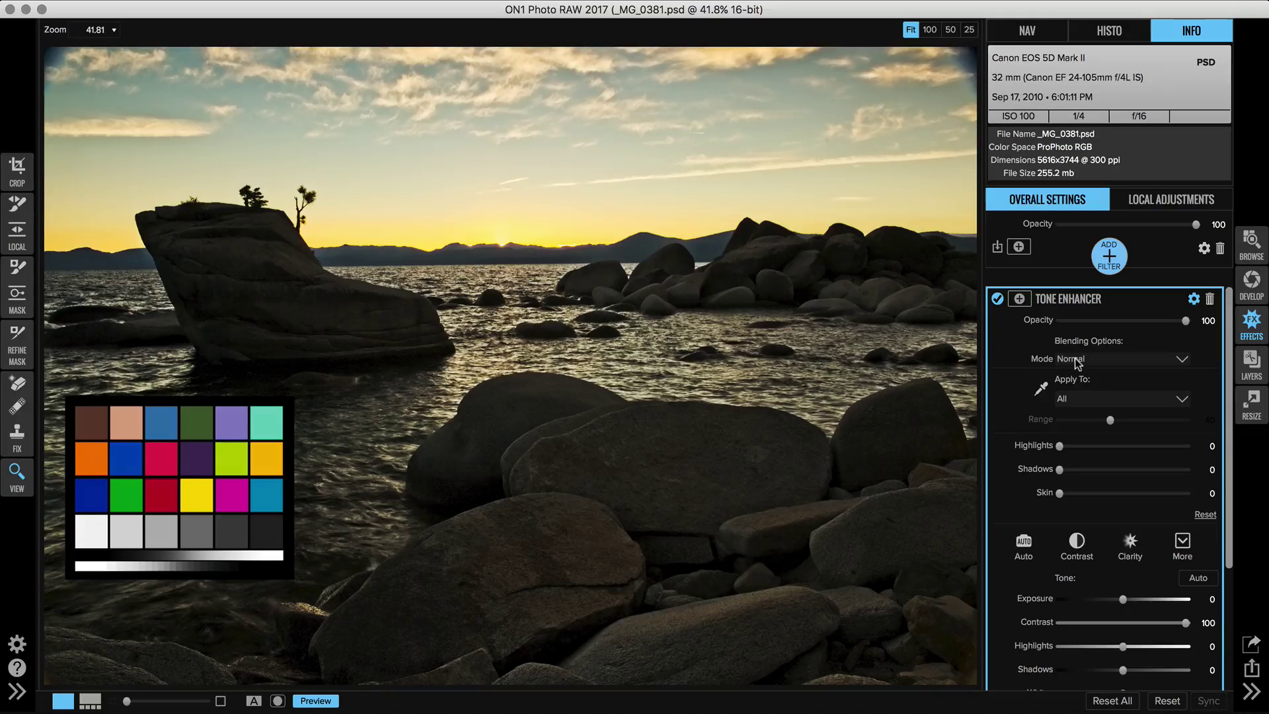
click(1111, 359)
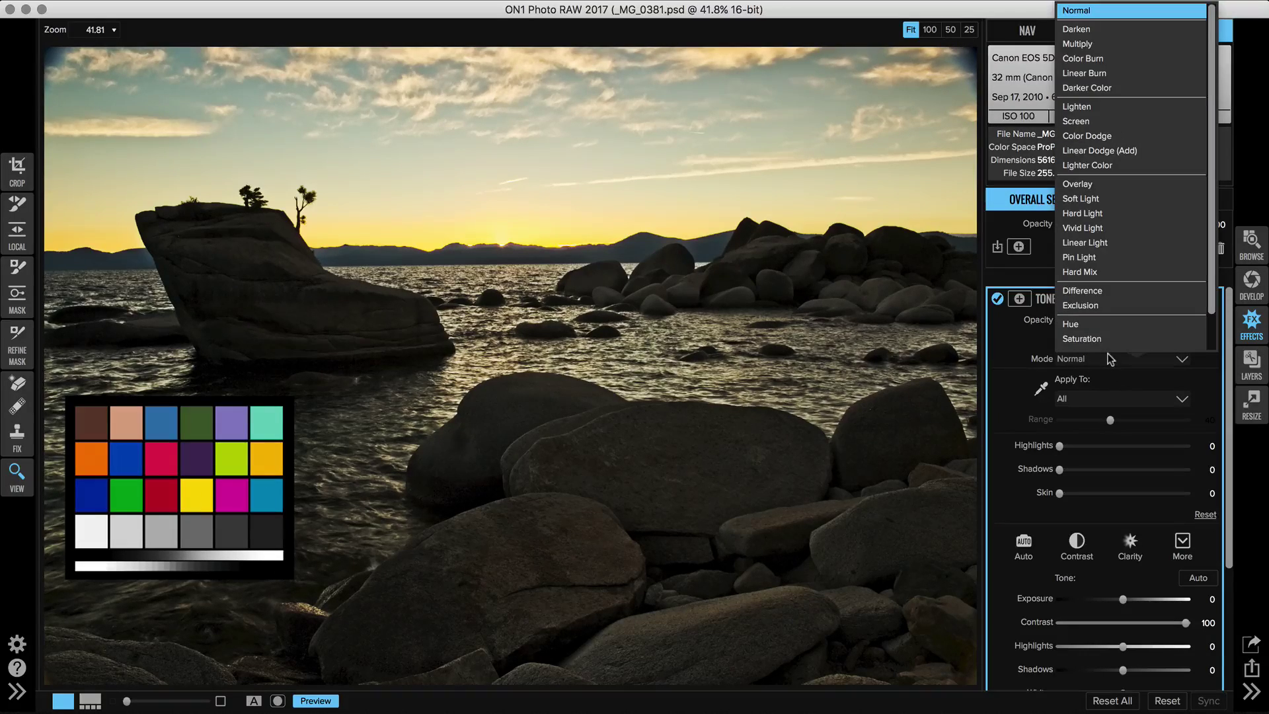
scroll(1111, 344, down, 2)
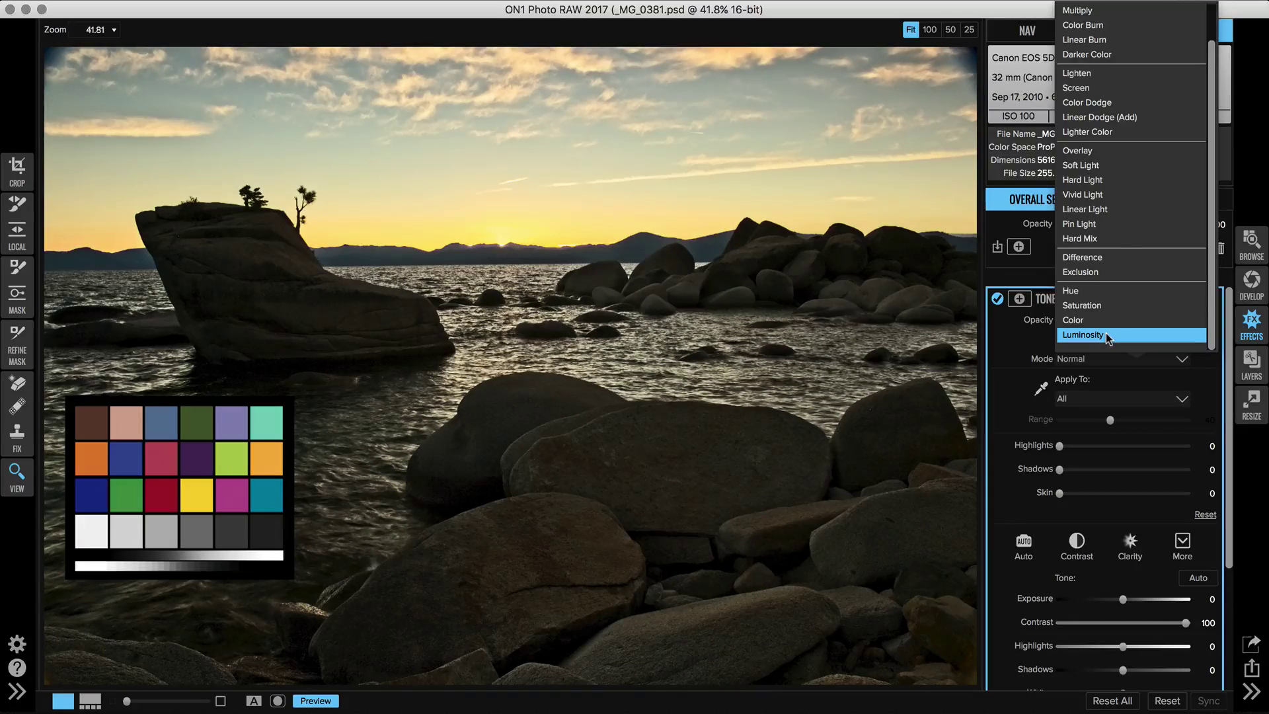
click(1108, 336)
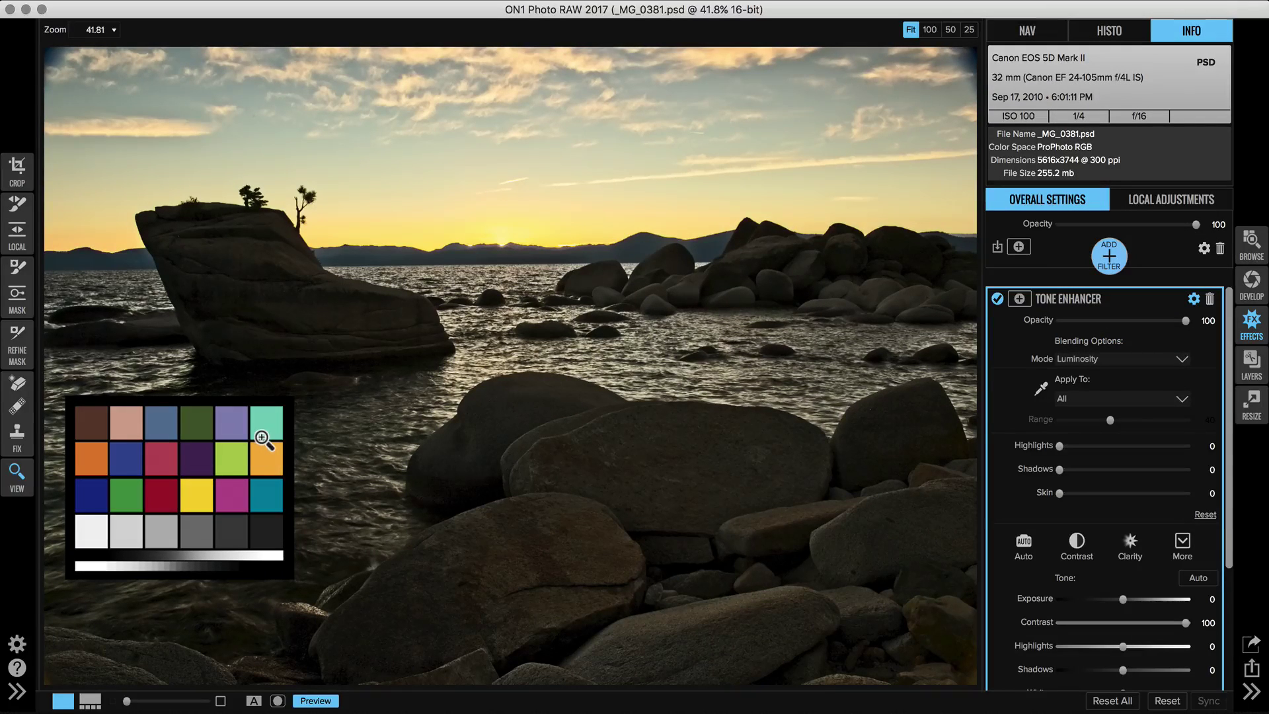
Toggle the Tone Enhancer off and on repeatedly to compare, leaving it enabled
click(997, 299)
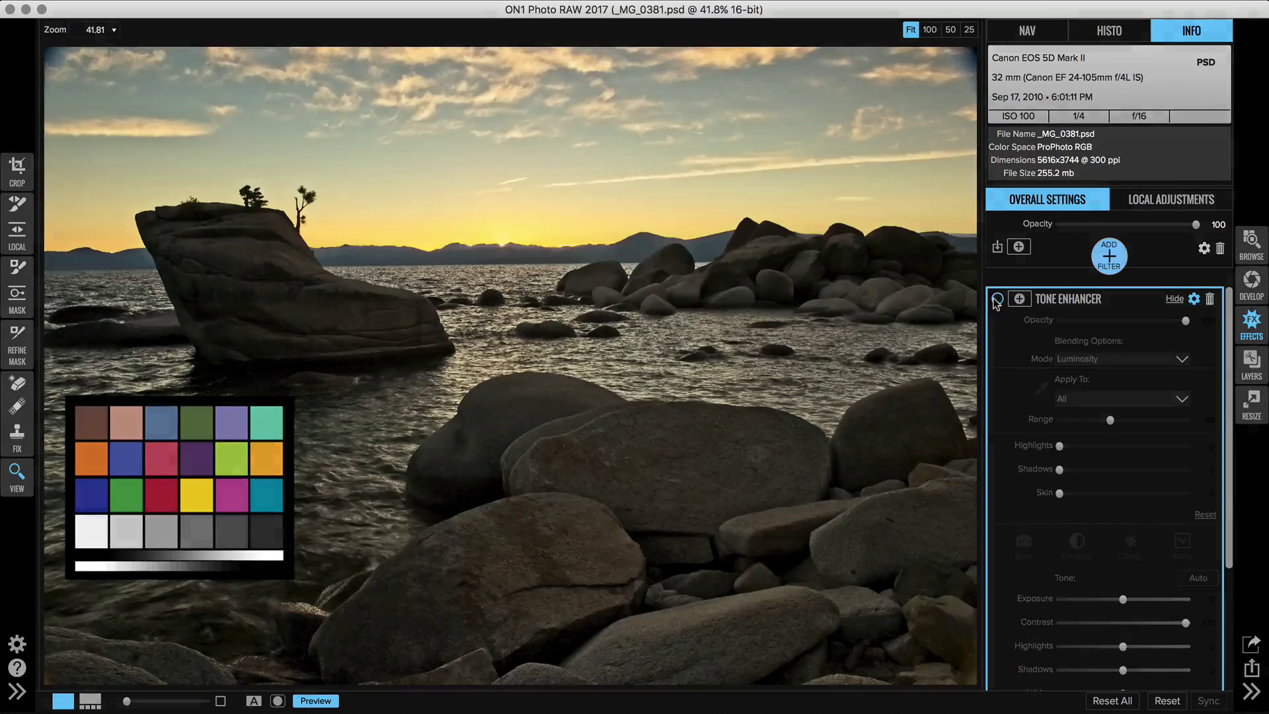
click(997, 299)
click(997, 300)
click(997, 299)
click(997, 300)
click(997, 300)
click(996, 299)
click(997, 299)
click(997, 300)
click(997, 300)
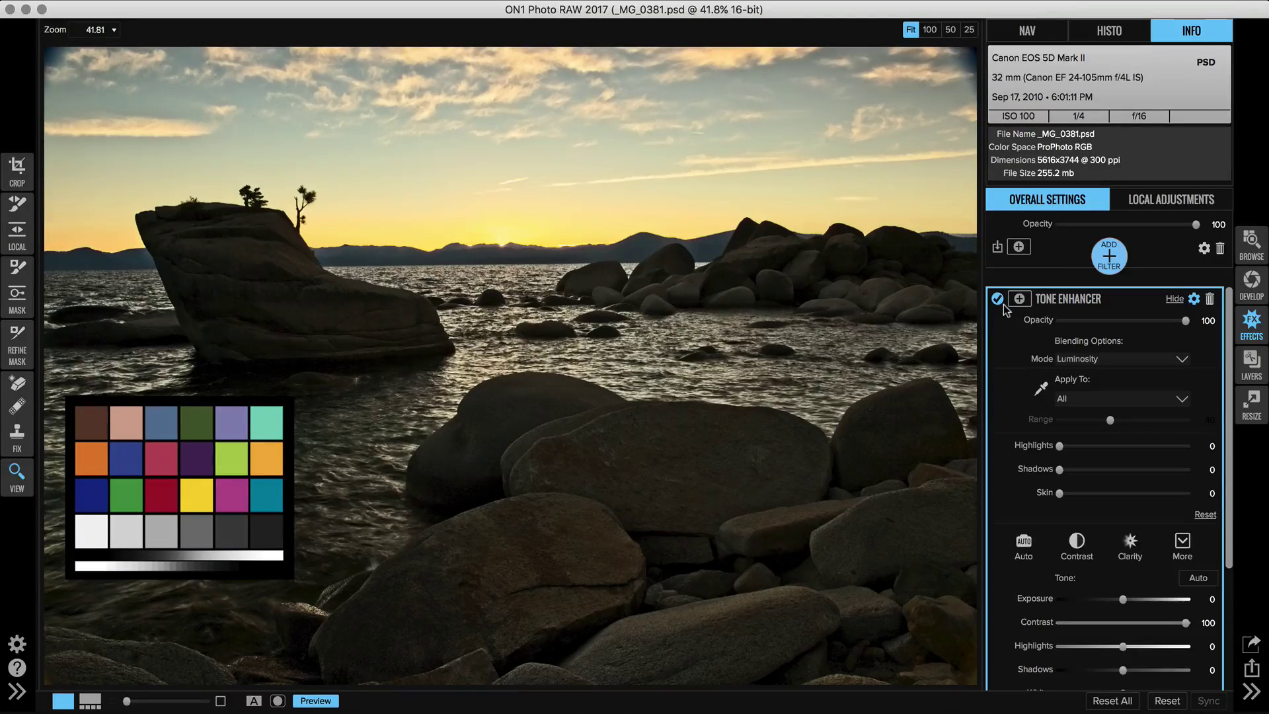
Set the Tone Enhancer to Saturation blending and toggle it to compare colours, ending enabled
click(1089, 361)
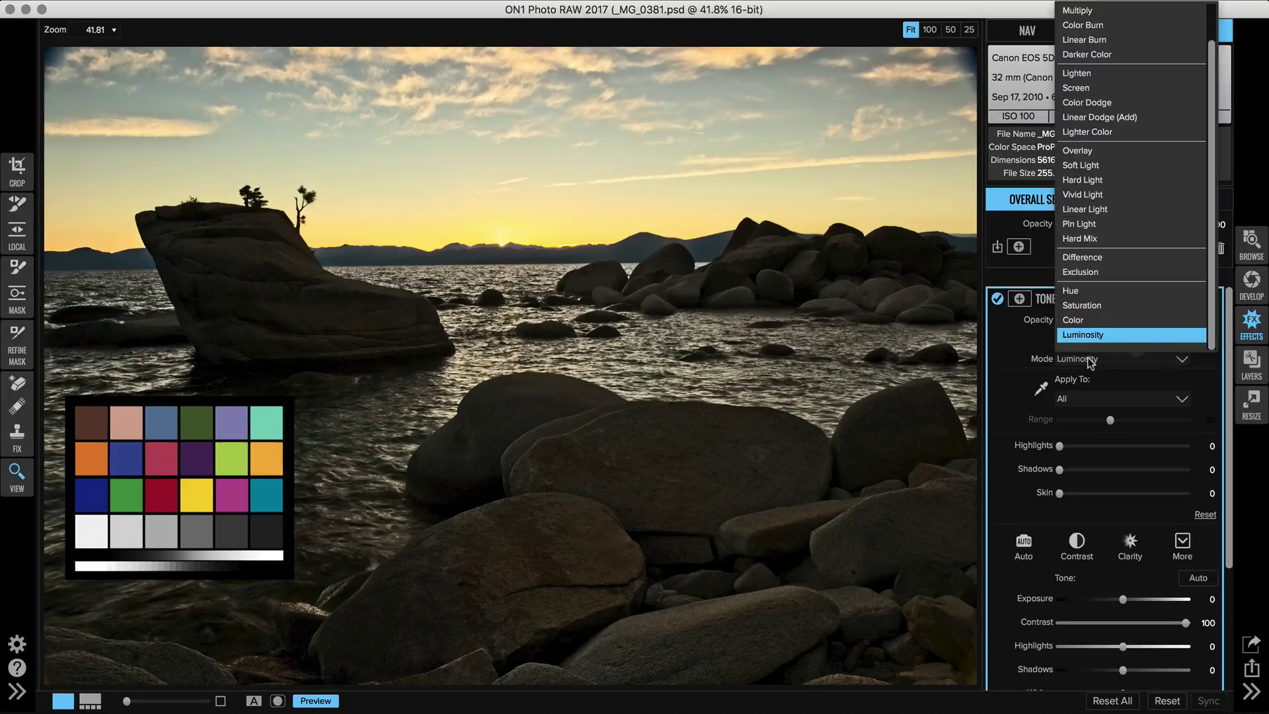
click(1085, 304)
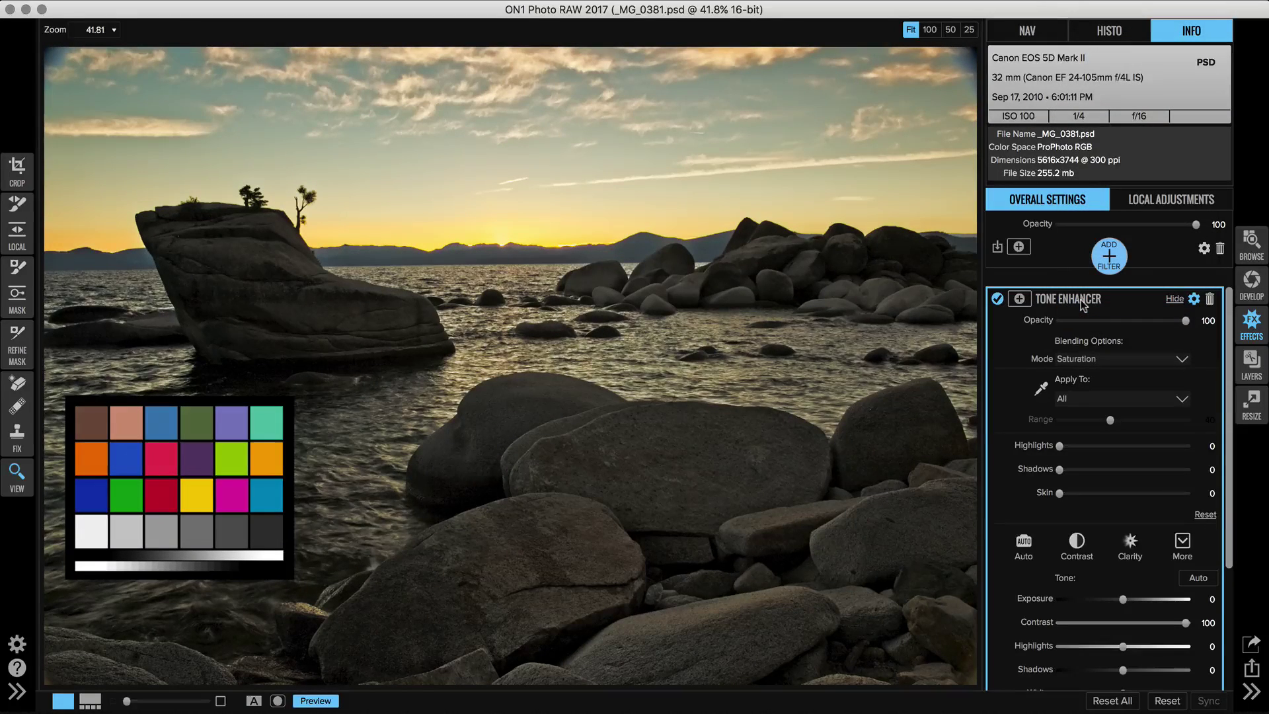
click(997, 299)
click(997, 299)
click(997, 300)
click(997, 300)
click(997, 300)
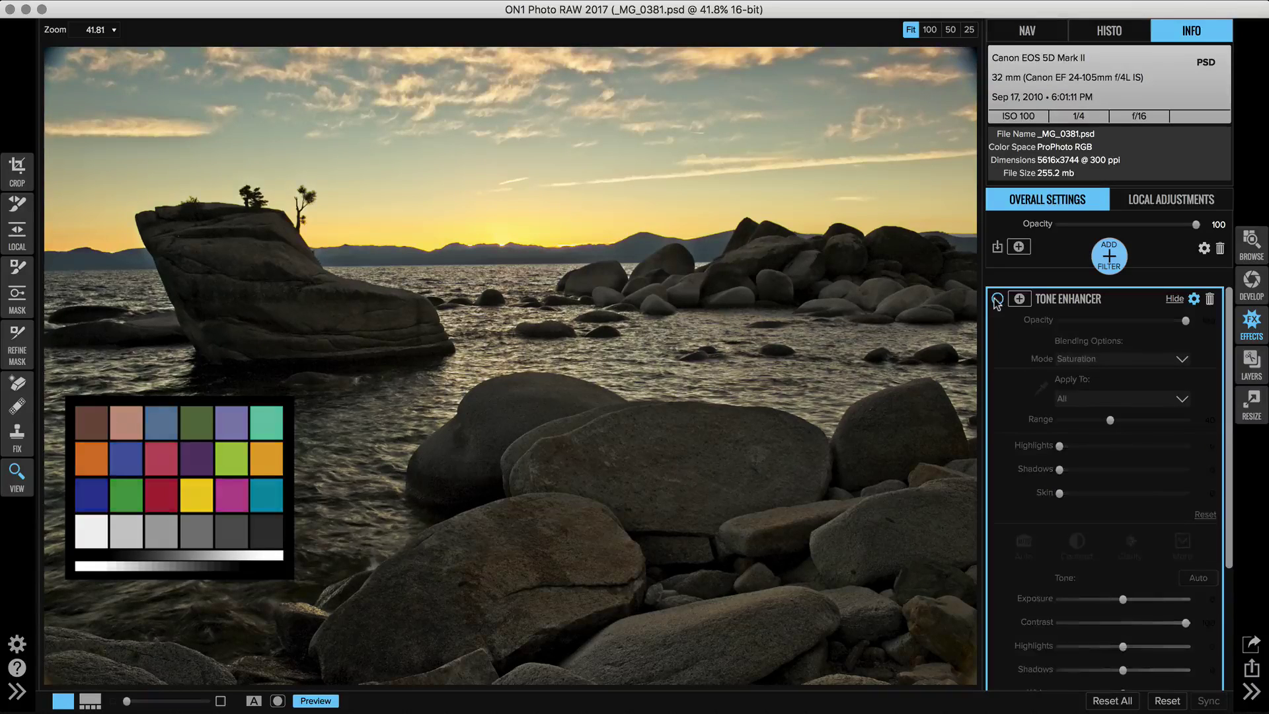
click(997, 300)
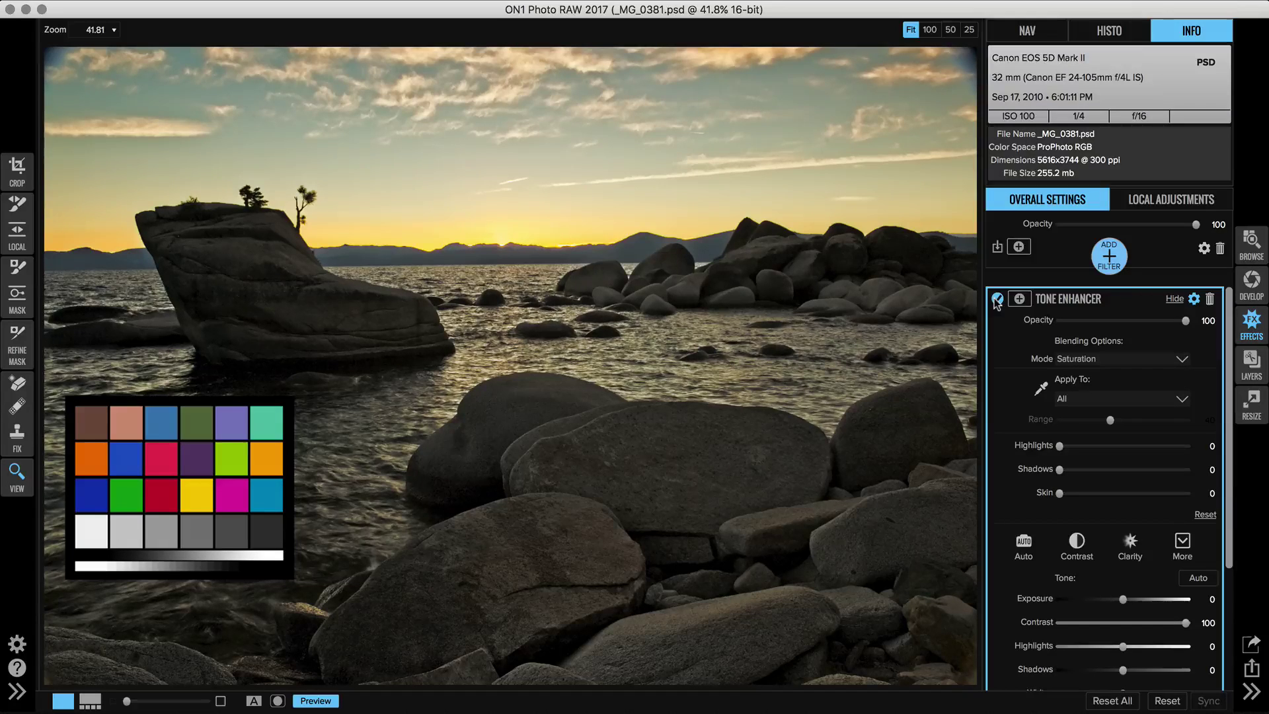
Delete the Tone Enhancer filter and add a Textures filter in its place
click(1210, 298)
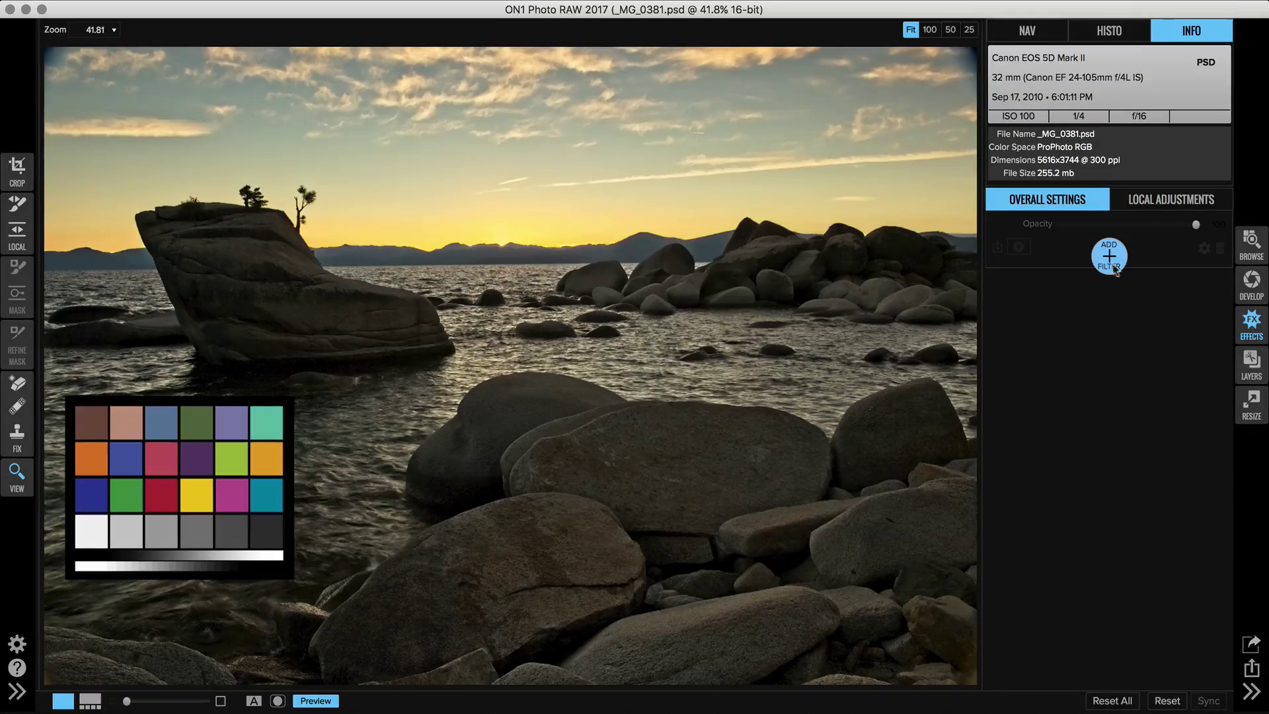
click(1112, 261)
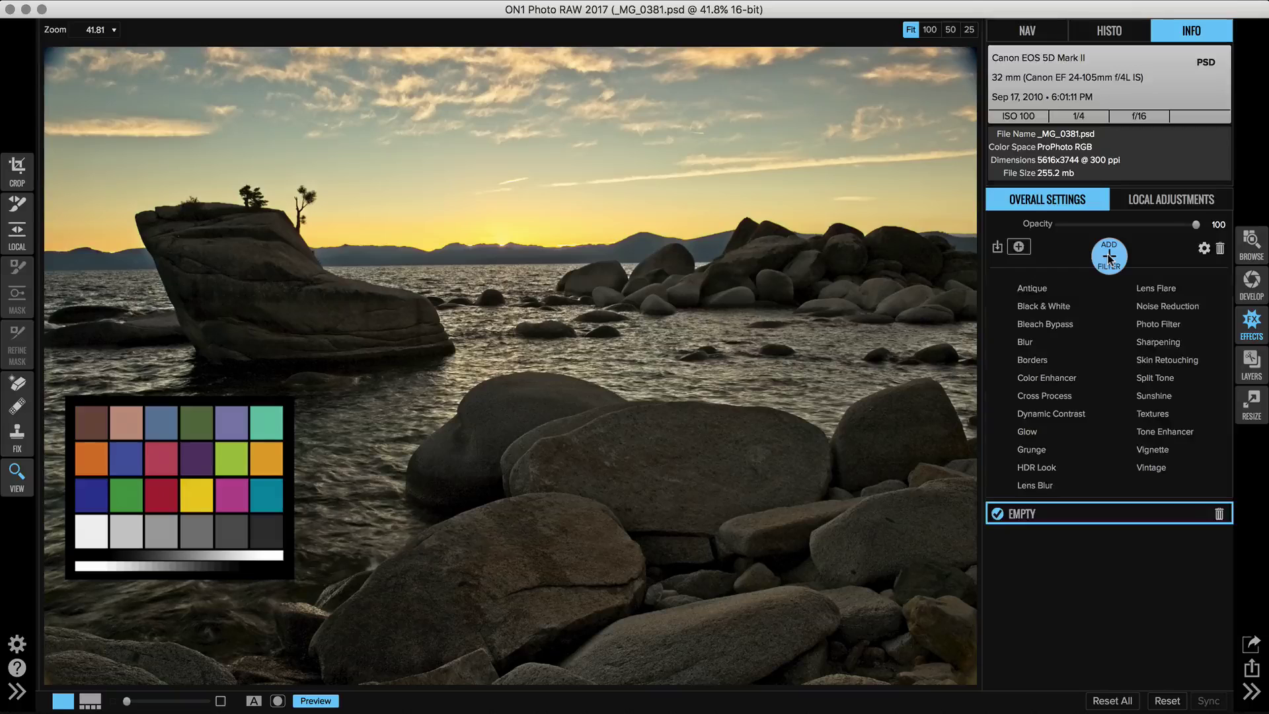
click(1154, 415)
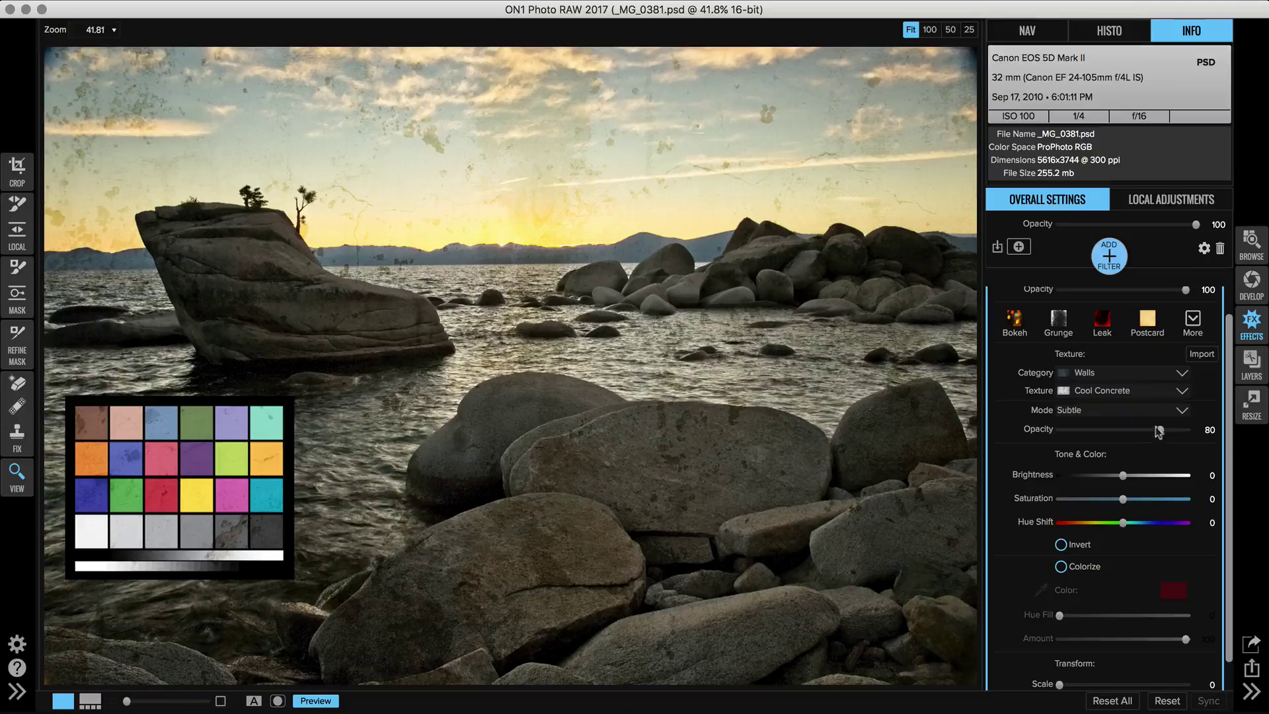
Raise the Cool Concrete texture opacity from 80 to 100 and set its texture mode to Normal
drag(1161, 430, 1186, 434)
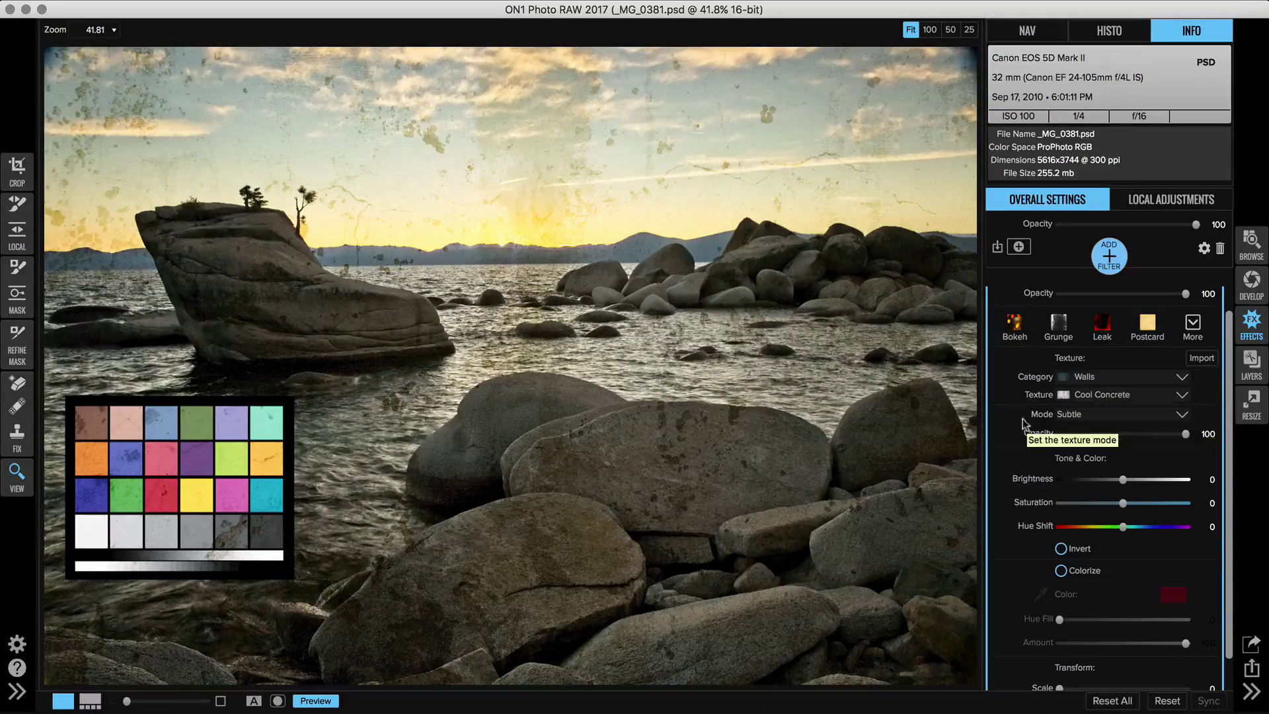
click(1072, 416)
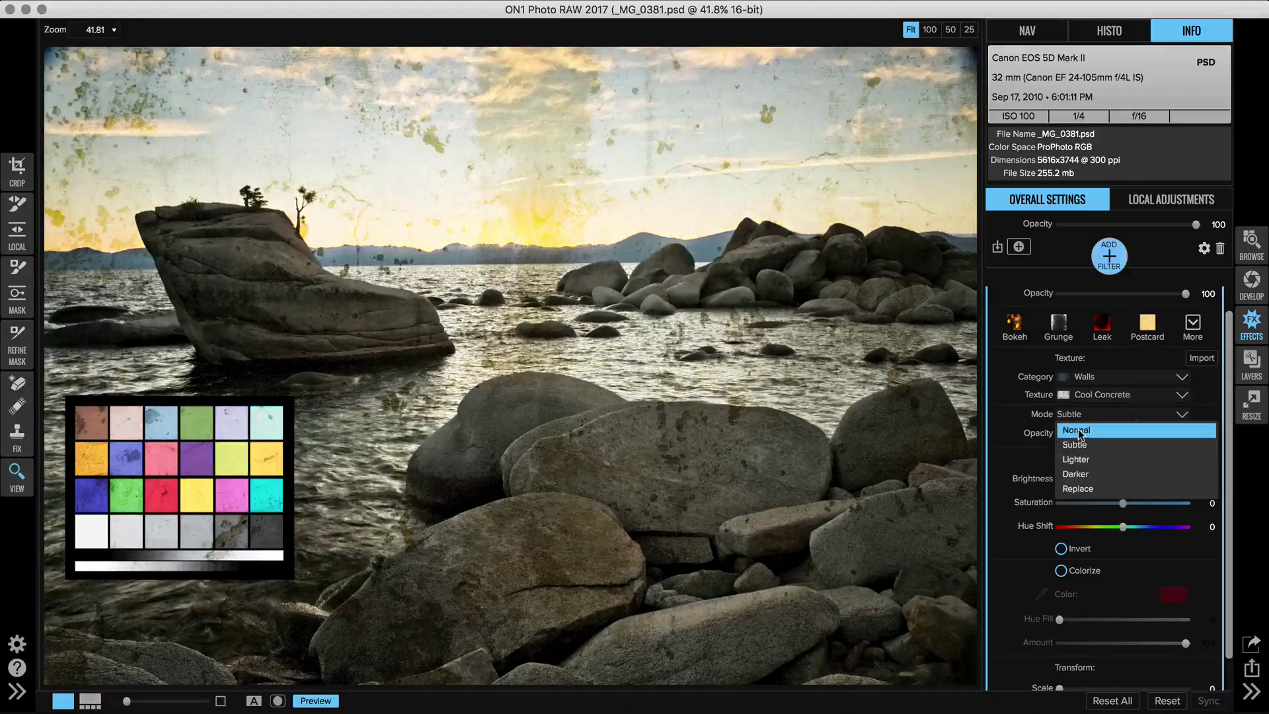
click(1078, 431)
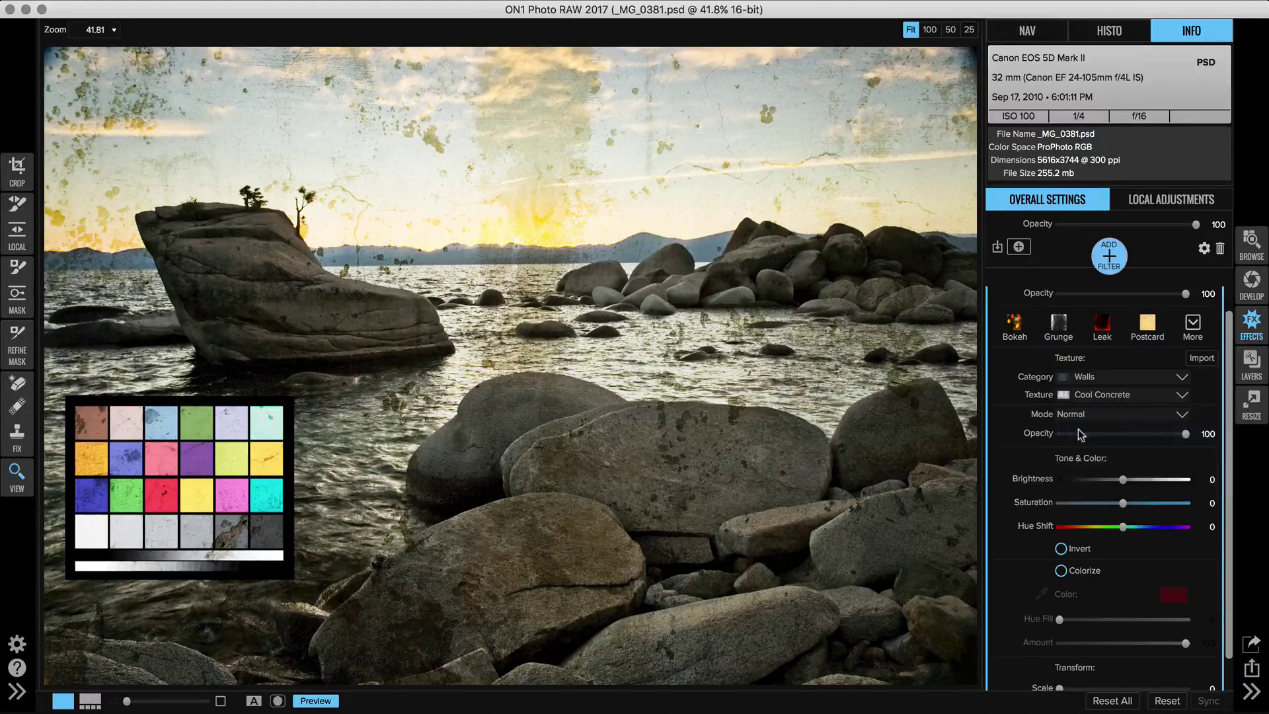
click(1081, 415)
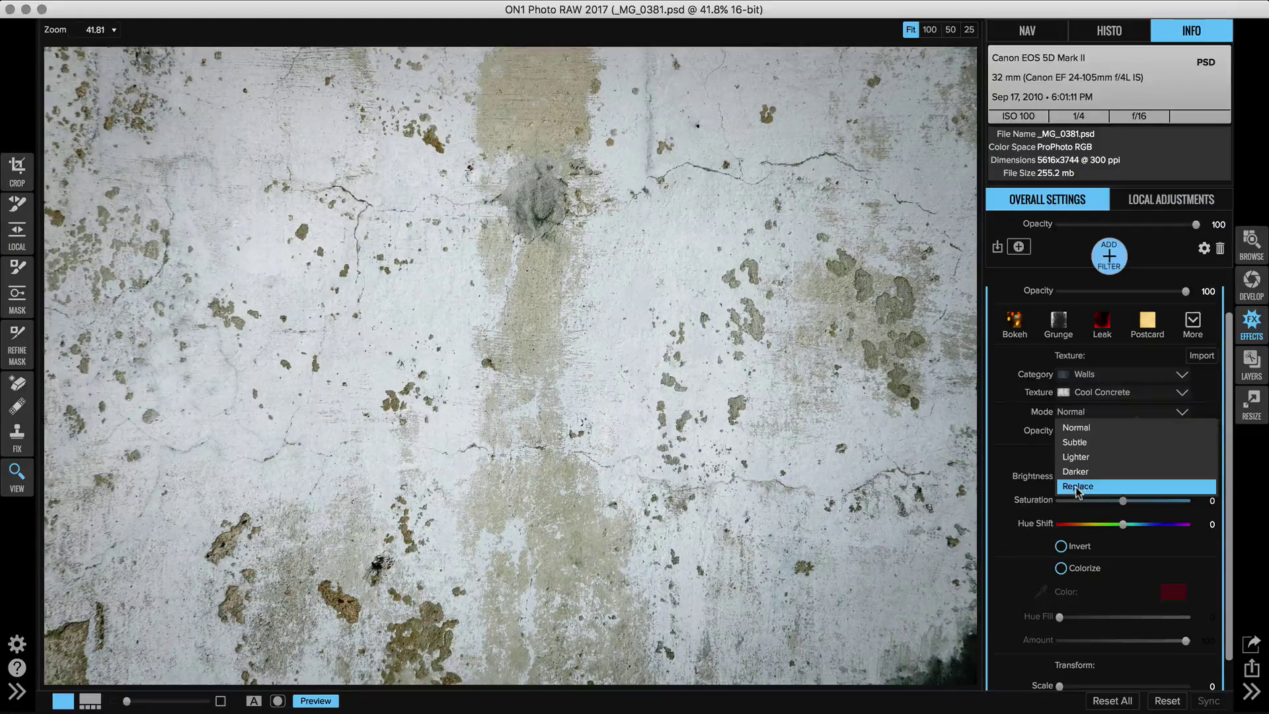
Switch the texture mode to Replace and bring up the Textures filter's blending mode list
click(1086, 487)
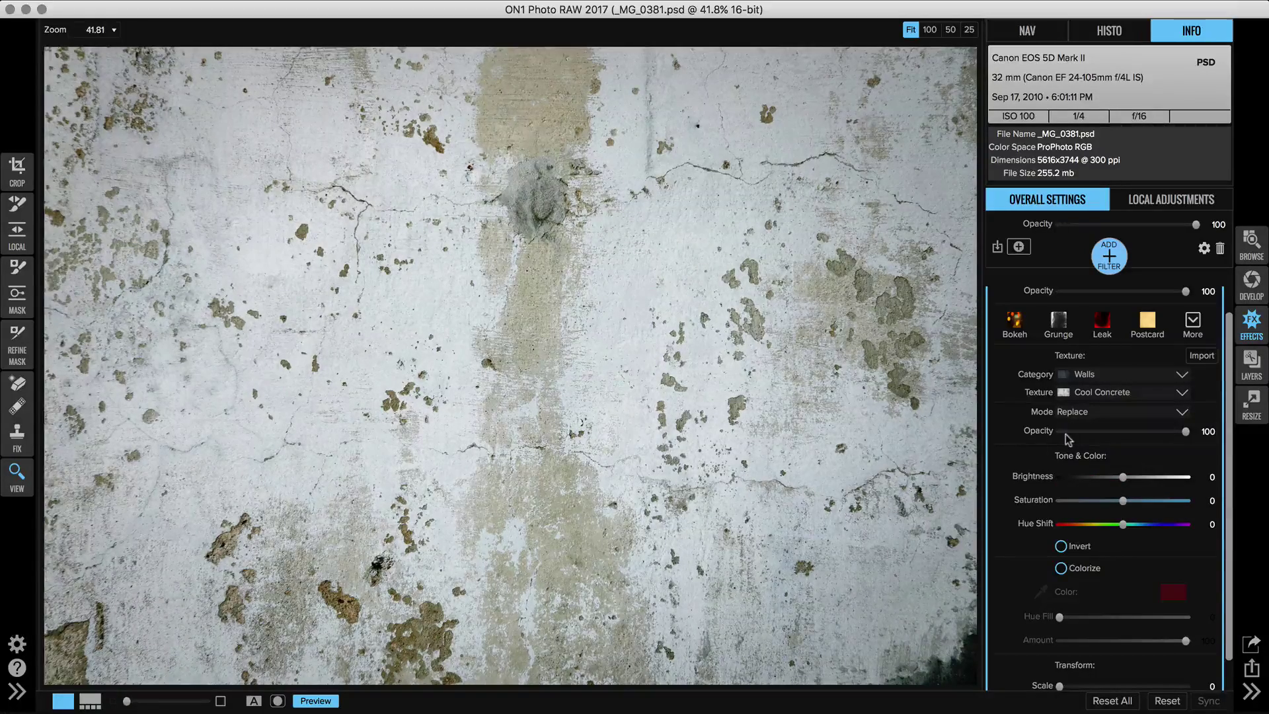
scroll(1123, 403, up, 1)
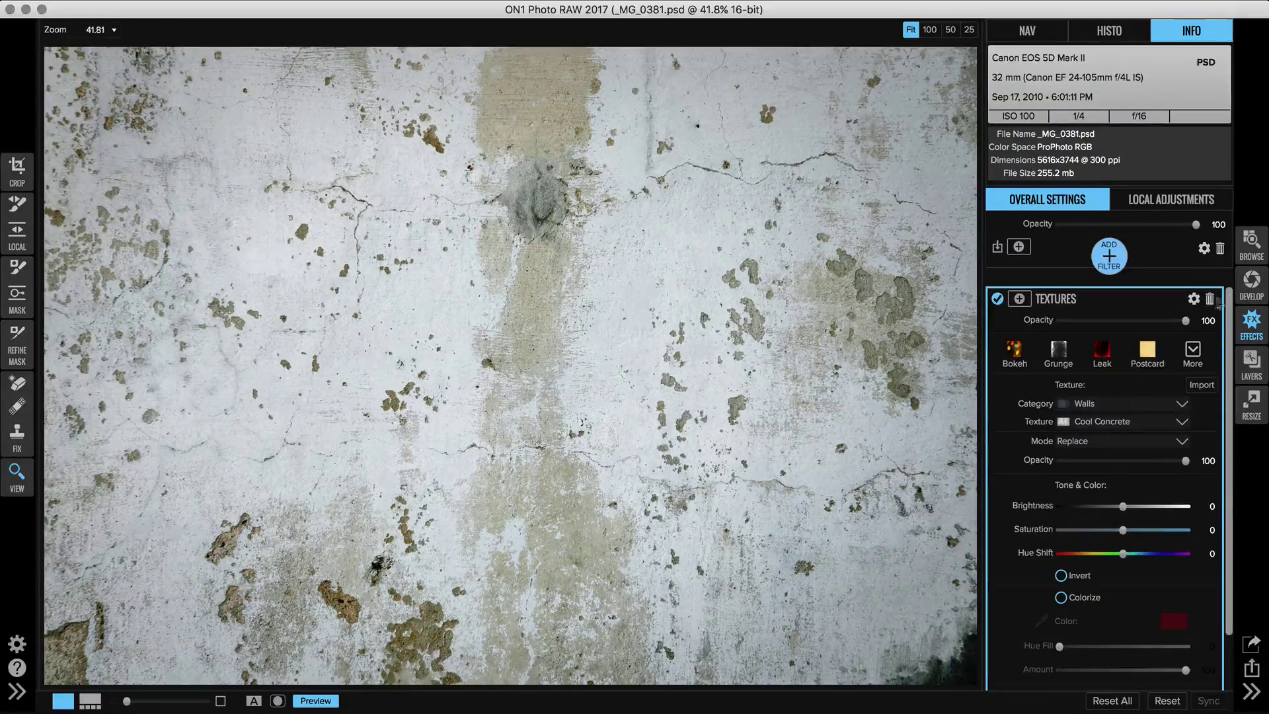
click(1194, 300)
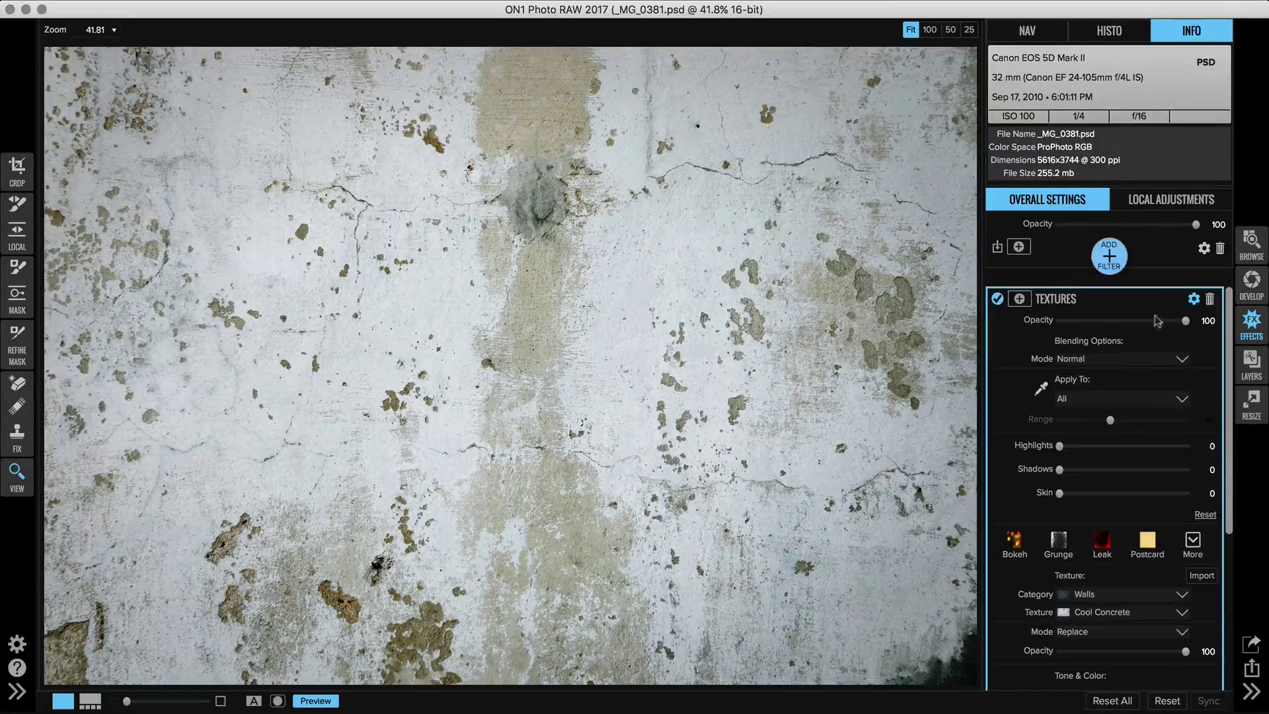
click(1131, 361)
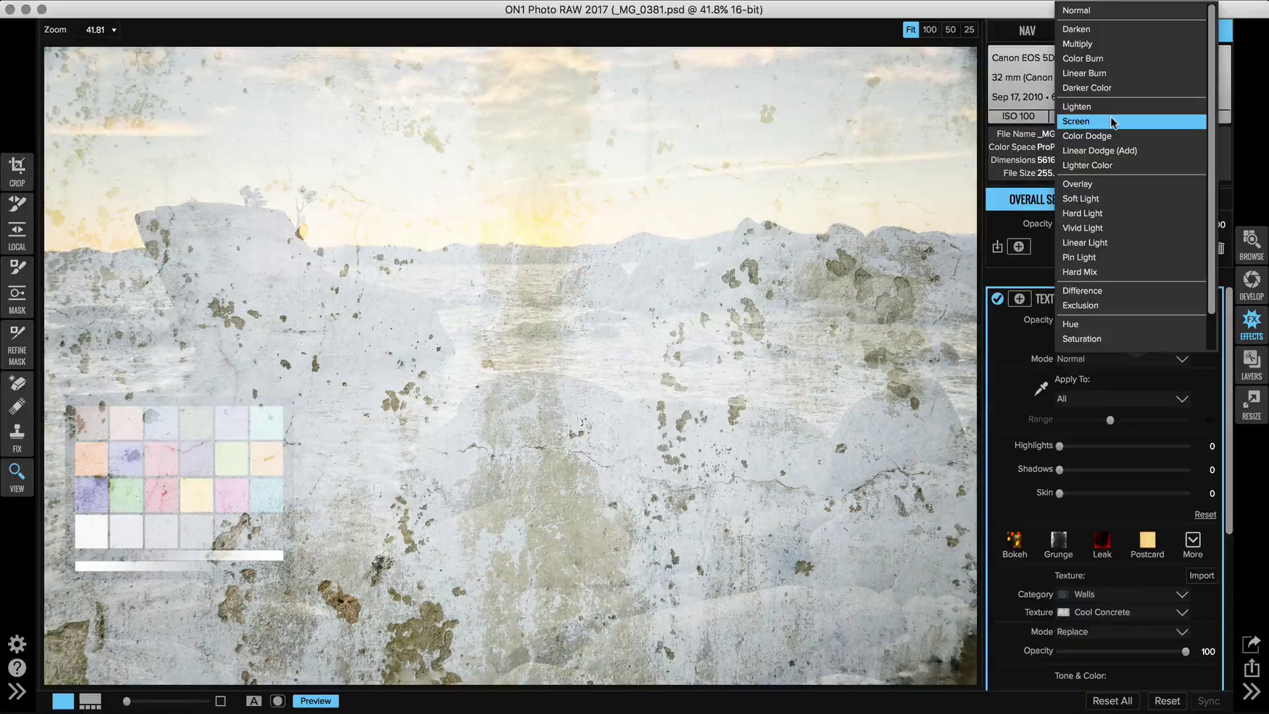
Try Screen blending at about 42 opacity, then settle on Multiply blending at opacity 57
click(1113, 123)
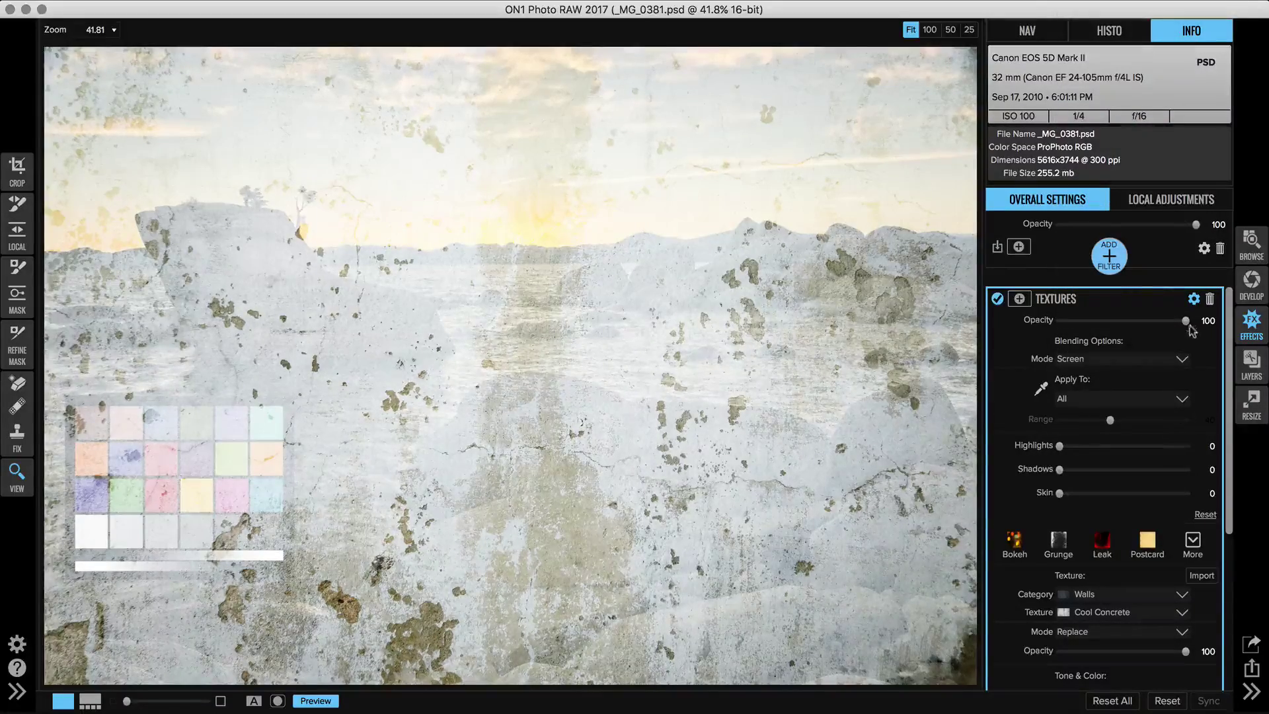
drag(1187, 322, 1114, 326)
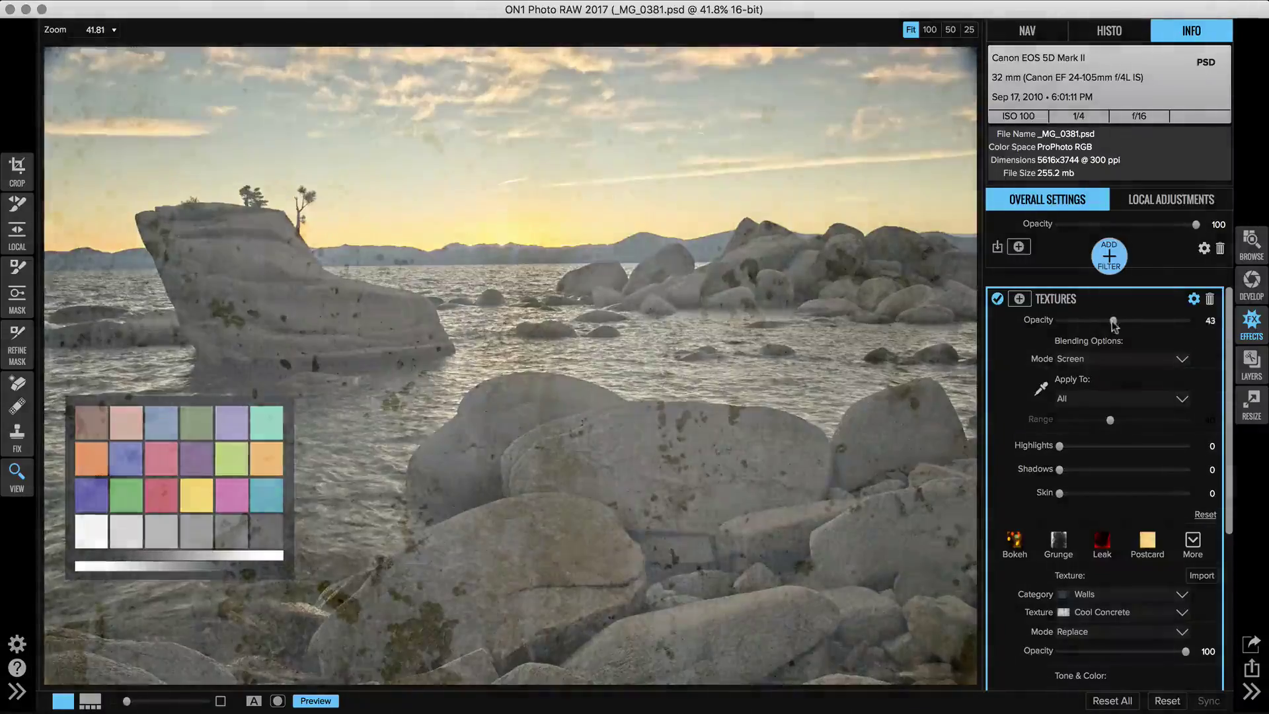
click(1109, 360)
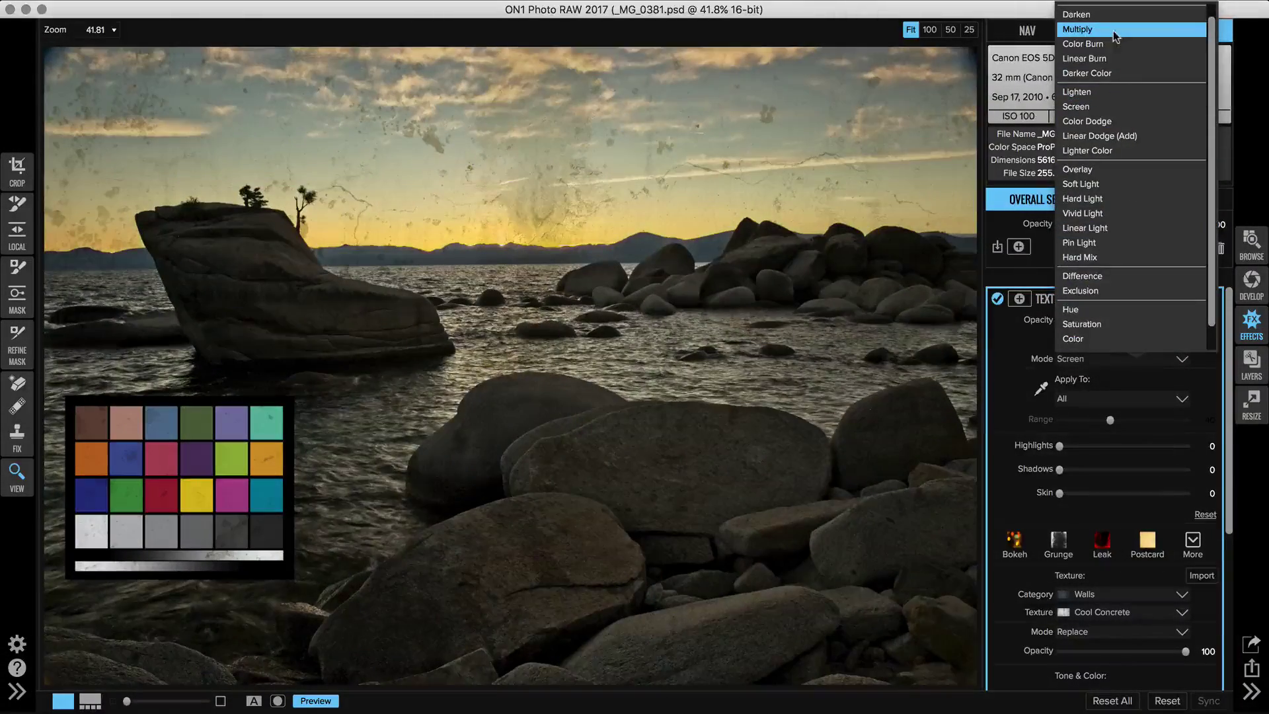
click(1117, 29)
drag(1116, 323, 1133, 324)
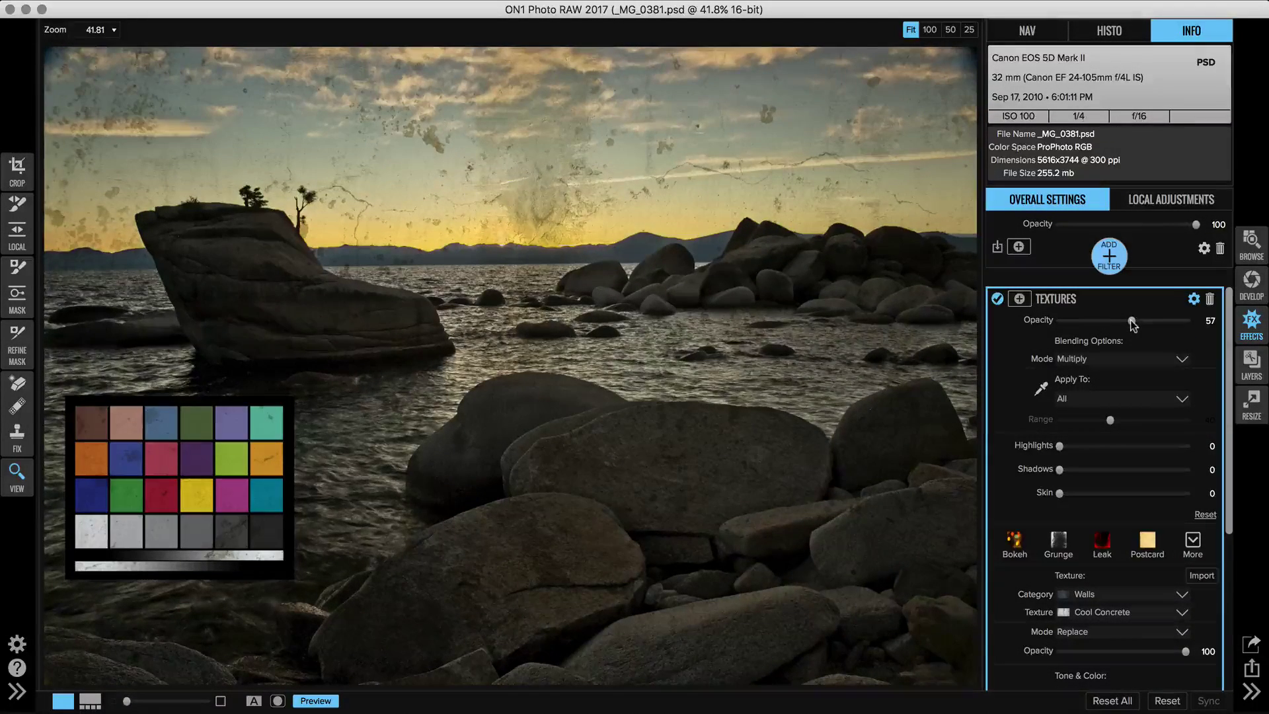